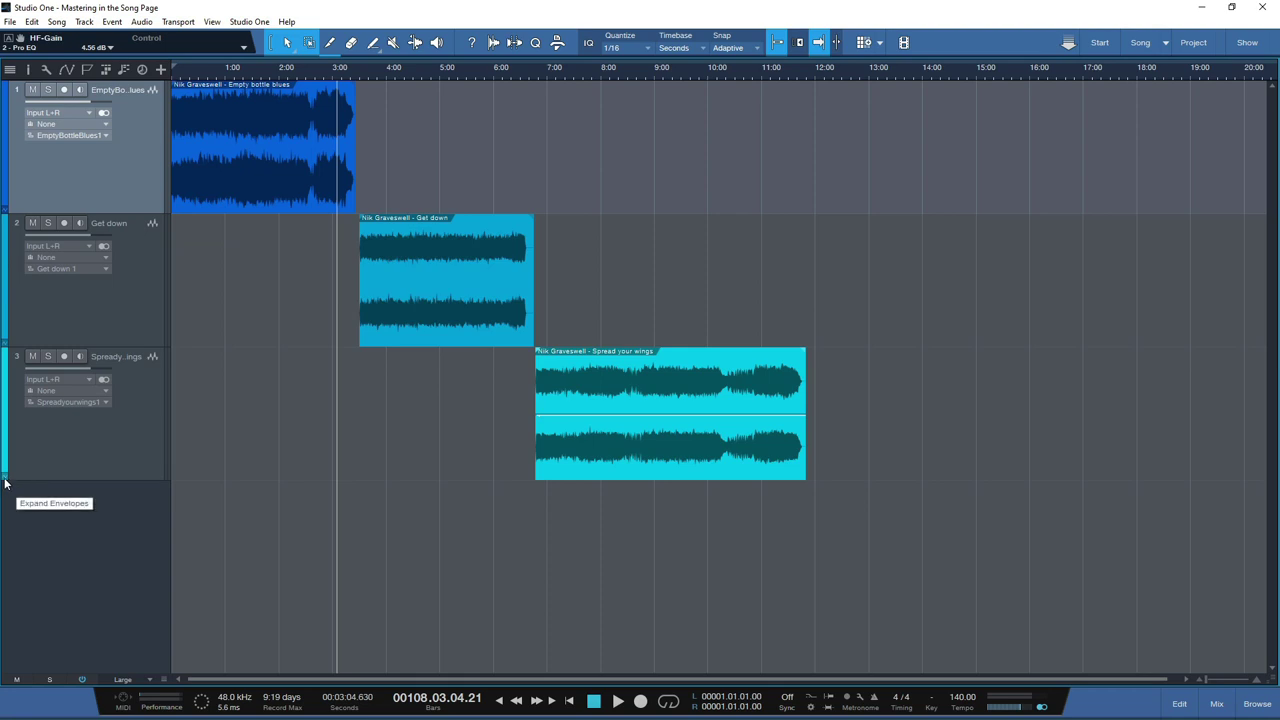
Step: Raise the Spread your wings volume envelope by 0.9 dB at a point near 9:30, keeping Read mode
{"action": "left_click", "coordinate": [5, 483]}
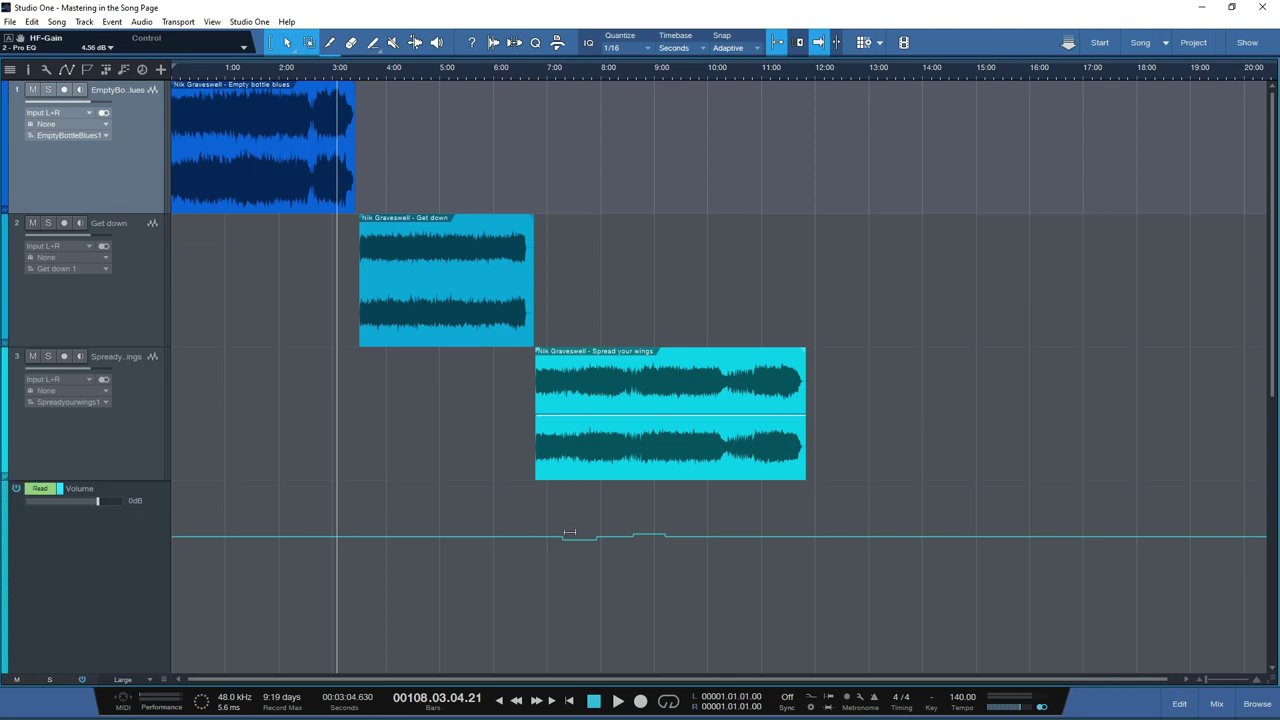
{"action": "left_click", "coordinate": [53, 490]}
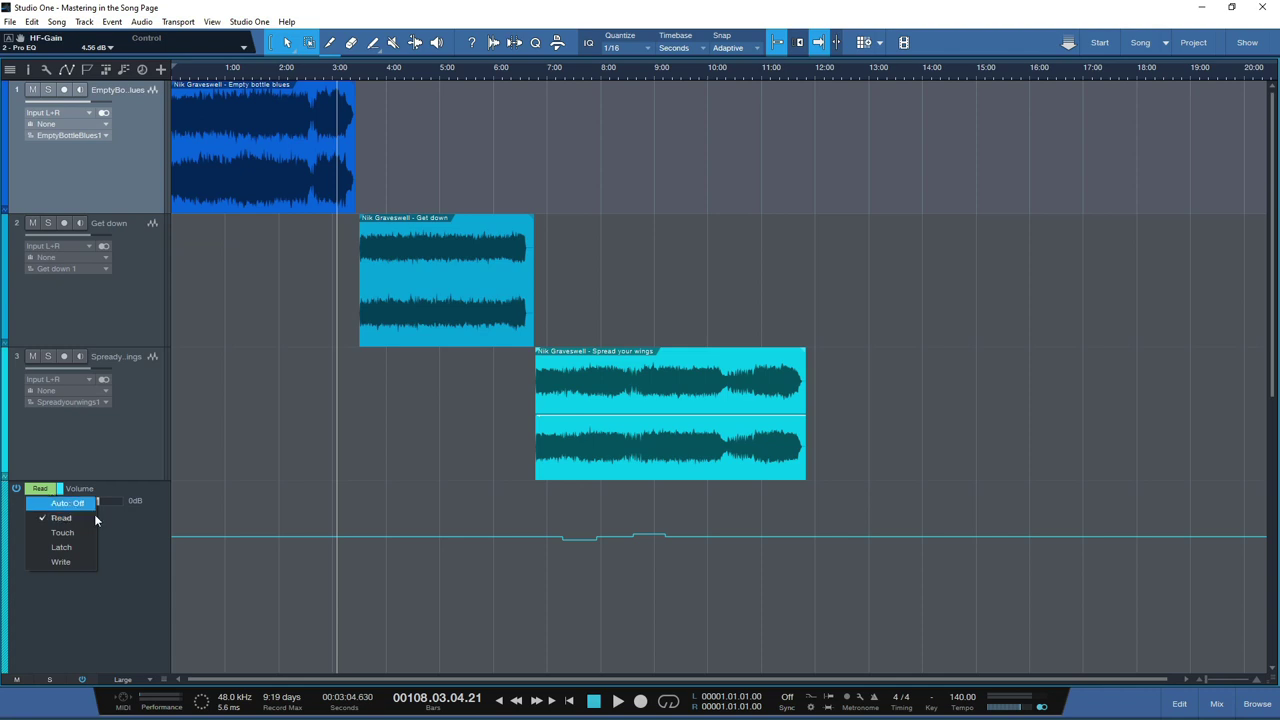
{"action": "left_click", "coordinate": [92, 518]}
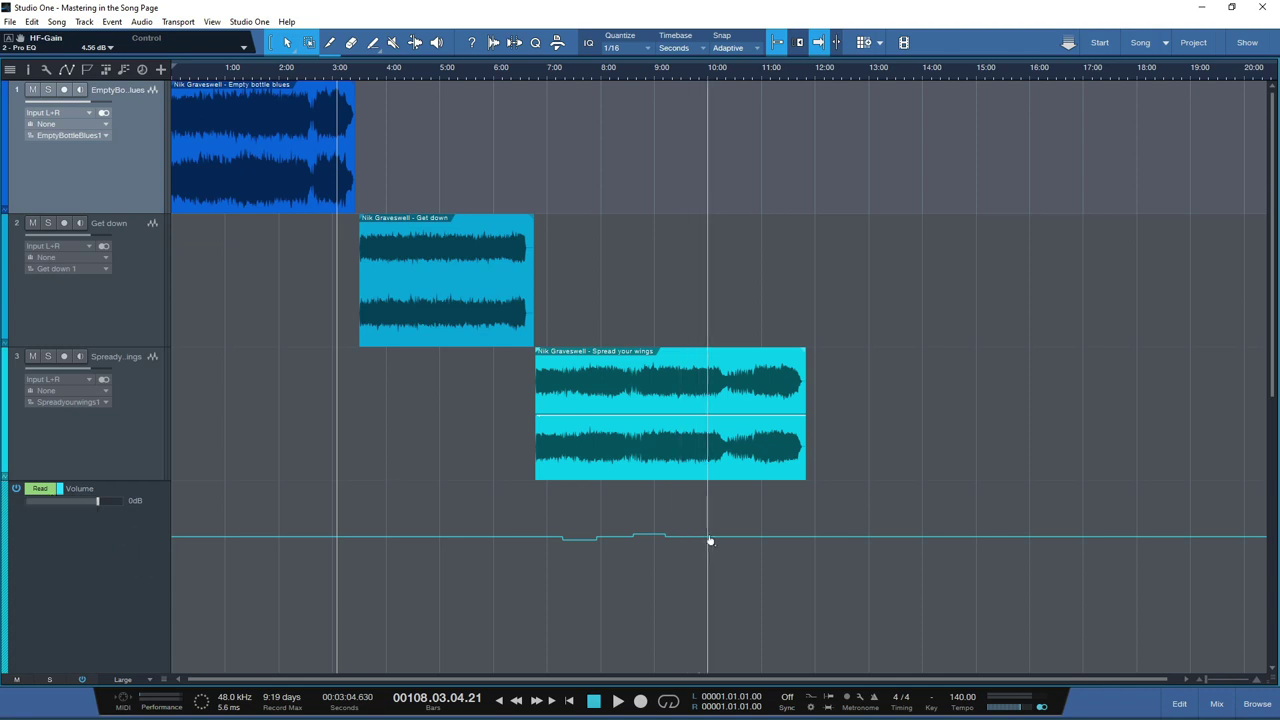
{"action": "left_click", "coordinate": [682, 540]}
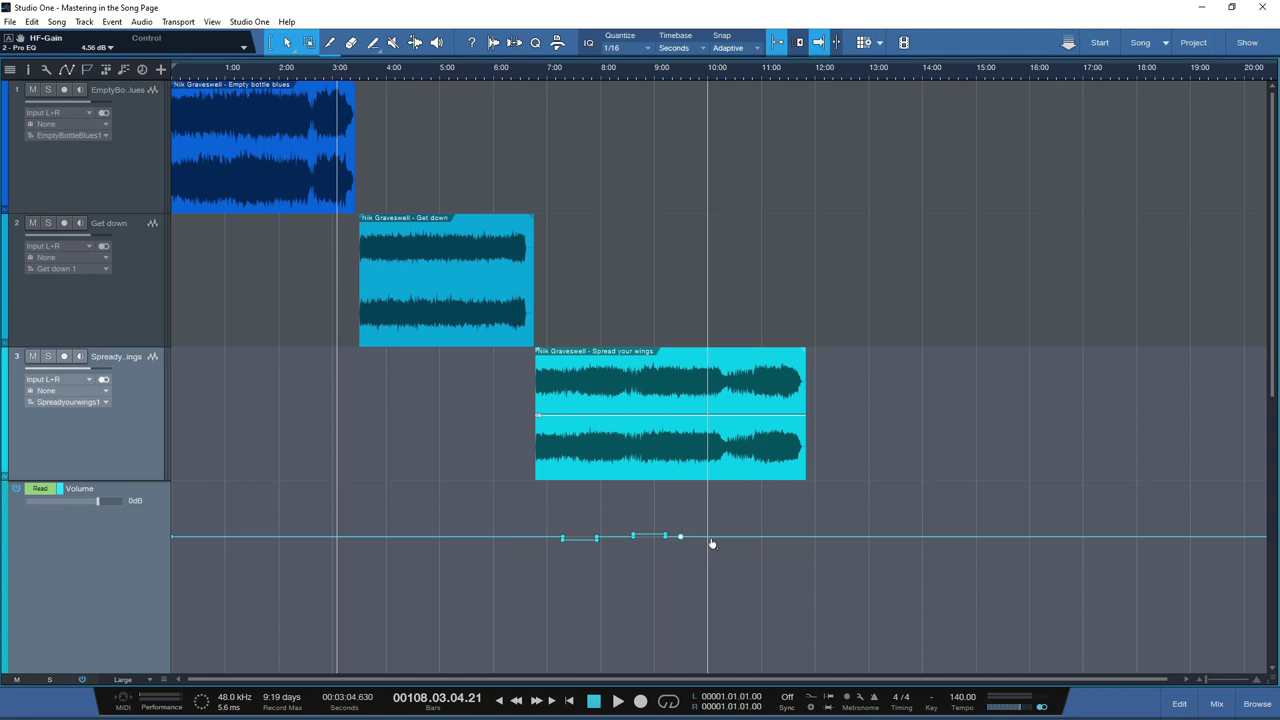
{"action": "left_click_drag", "start_coordinate": [696, 537], "coordinate": [695, 524]}
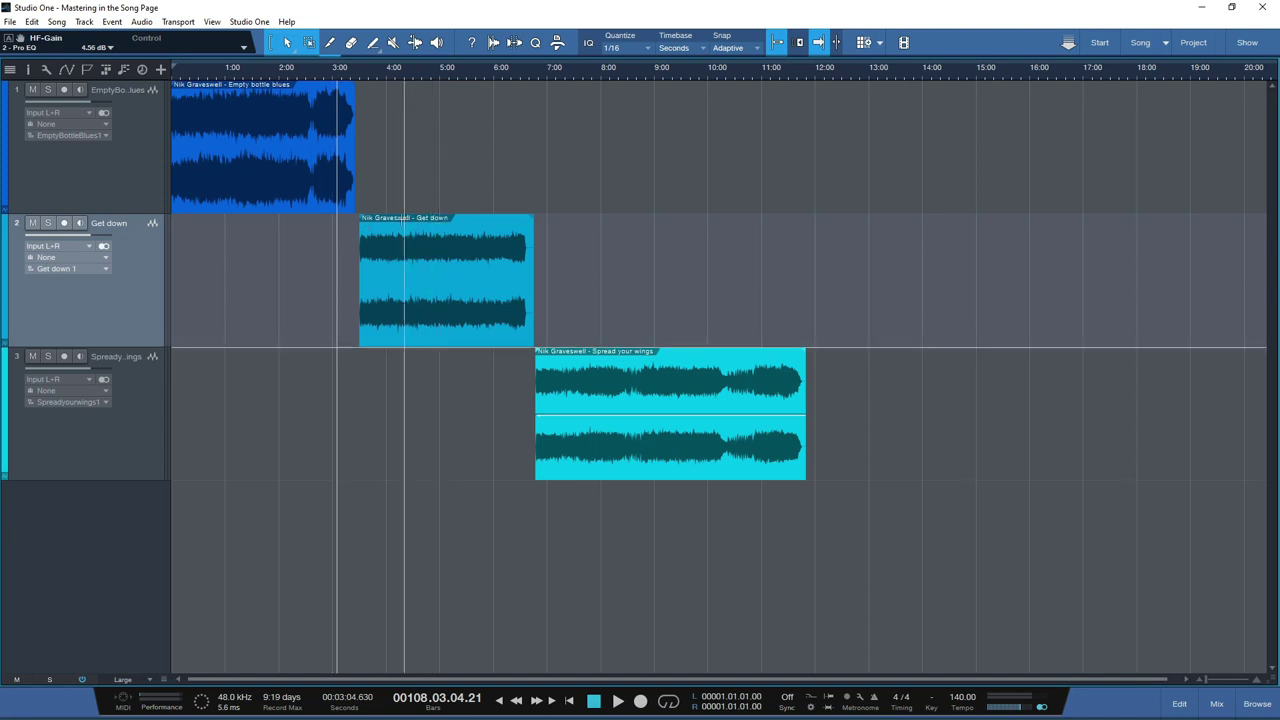
Step: Enable Gain Envelope on the Get down clip and open it in the audio editor
{"action": "right_click", "coordinate": [388, 218]}
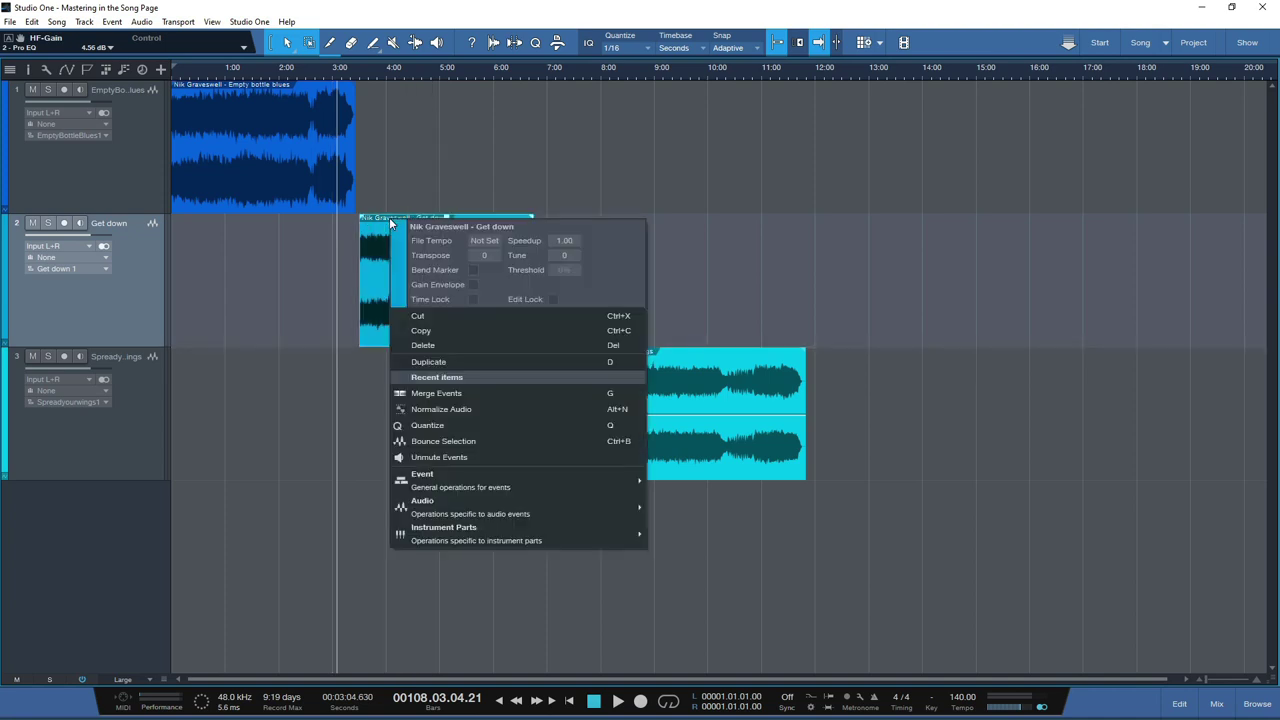
{"action": "left_click", "coordinate": [472, 285]}
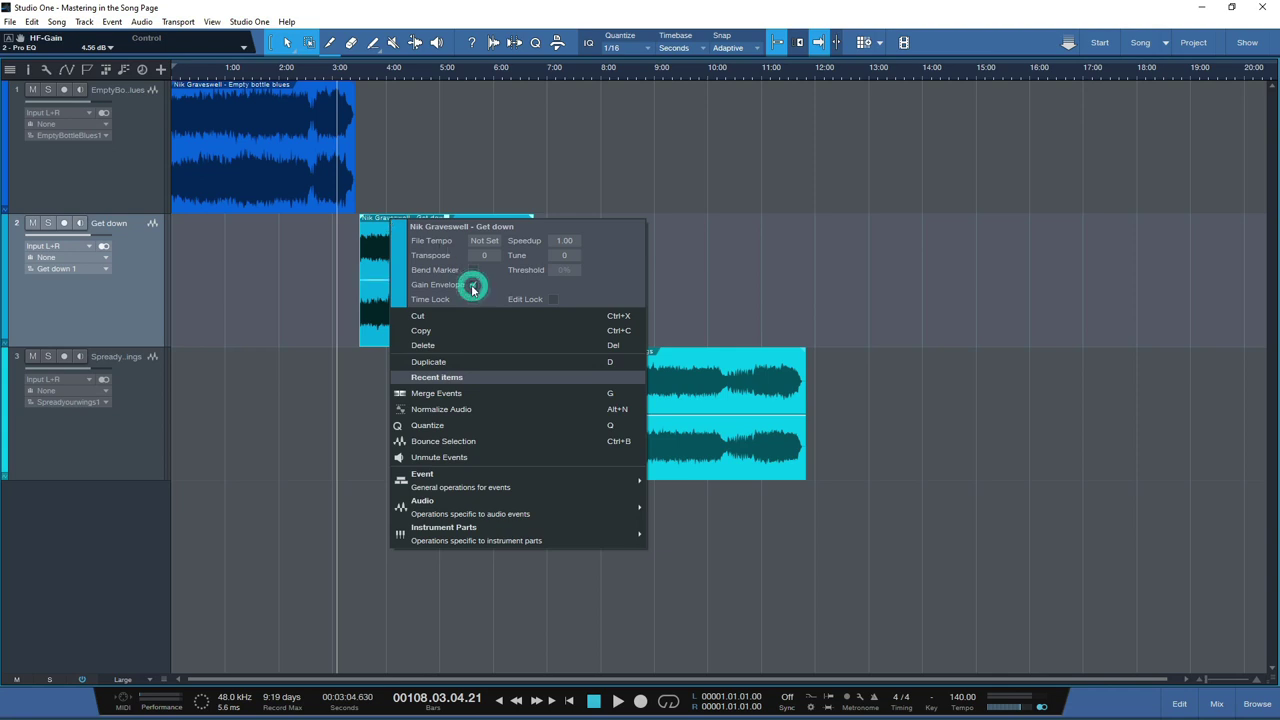
{"action": "left_click", "coordinate": [784, 261]}
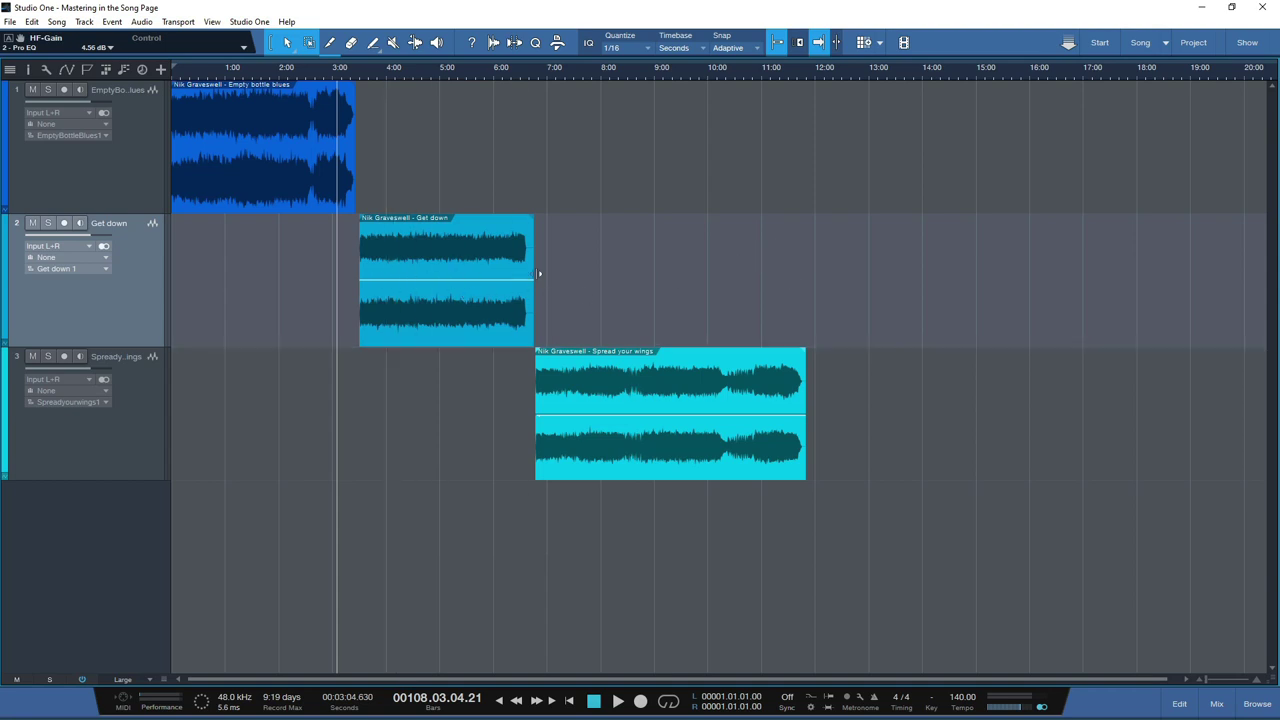
{"action": "double_click", "coordinate": [446, 286]}
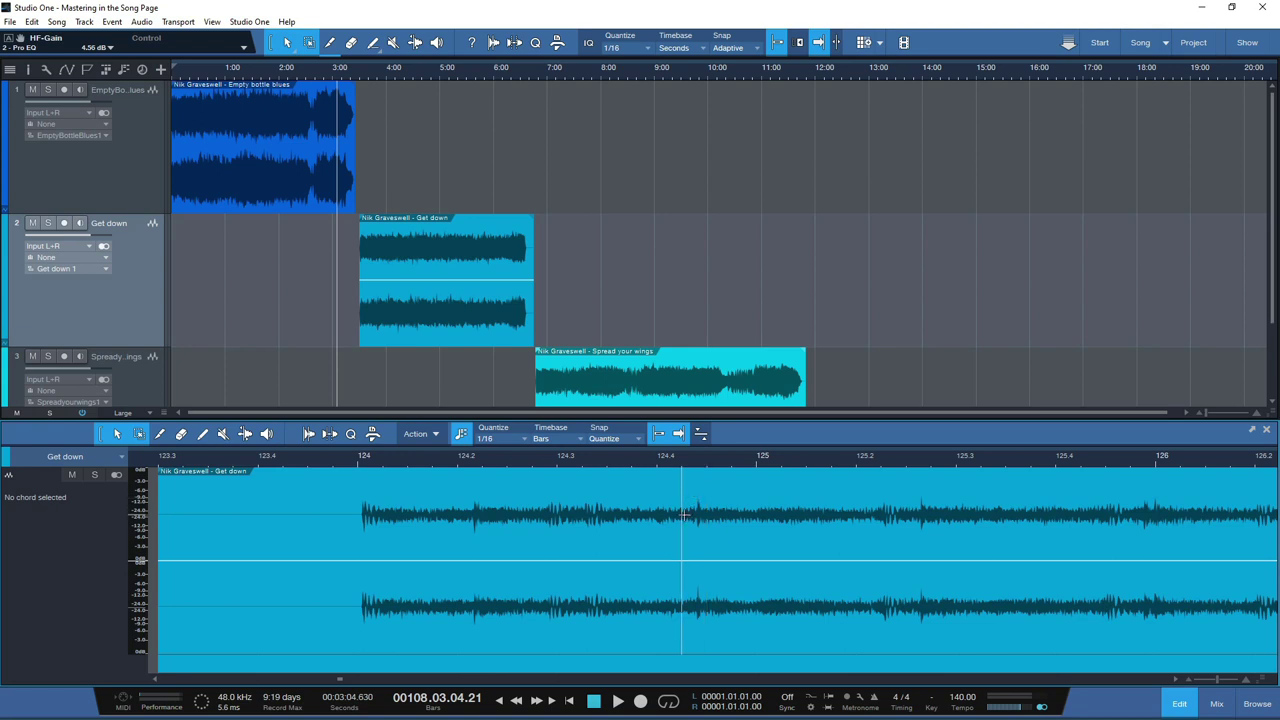
Step: Select a short range inside Get down and pull its gain down by 2.3 dB
{"action": "left_click_drag", "start_coordinate": [684, 515], "coordinate": [705, 517]}
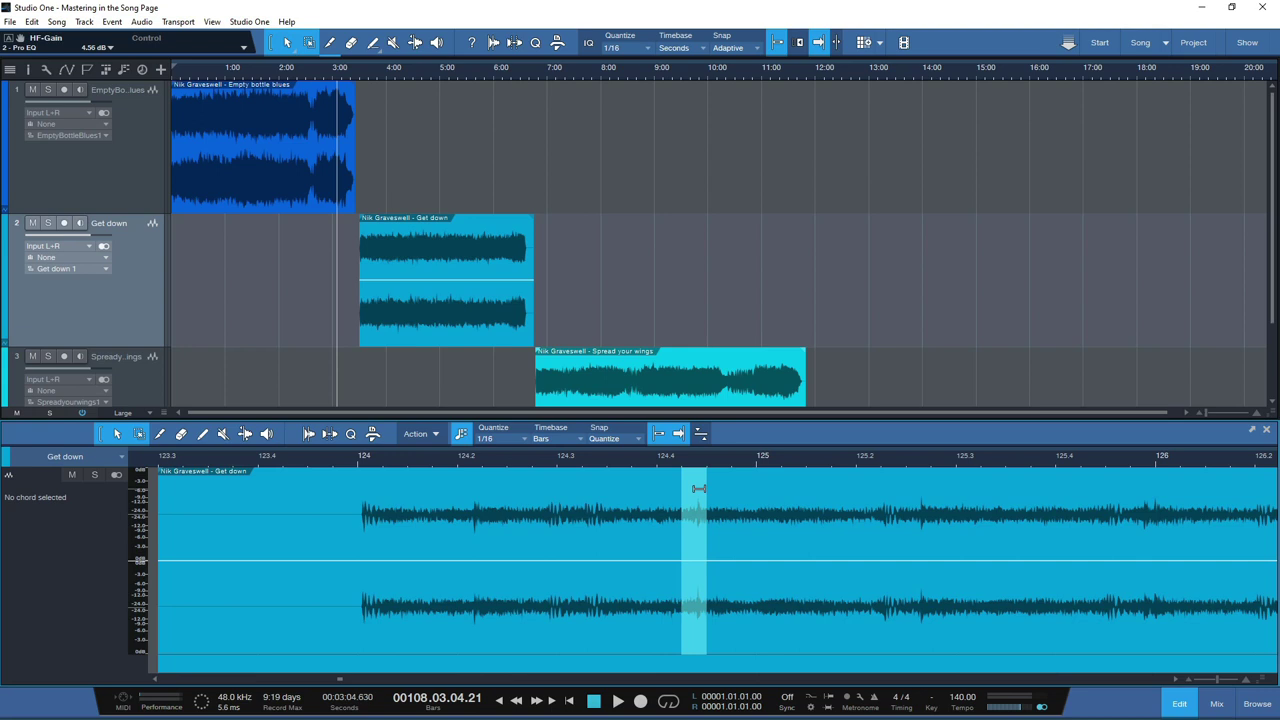
{"action": "left_click_drag", "start_coordinate": [698, 488], "coordinate": [697, 500]}
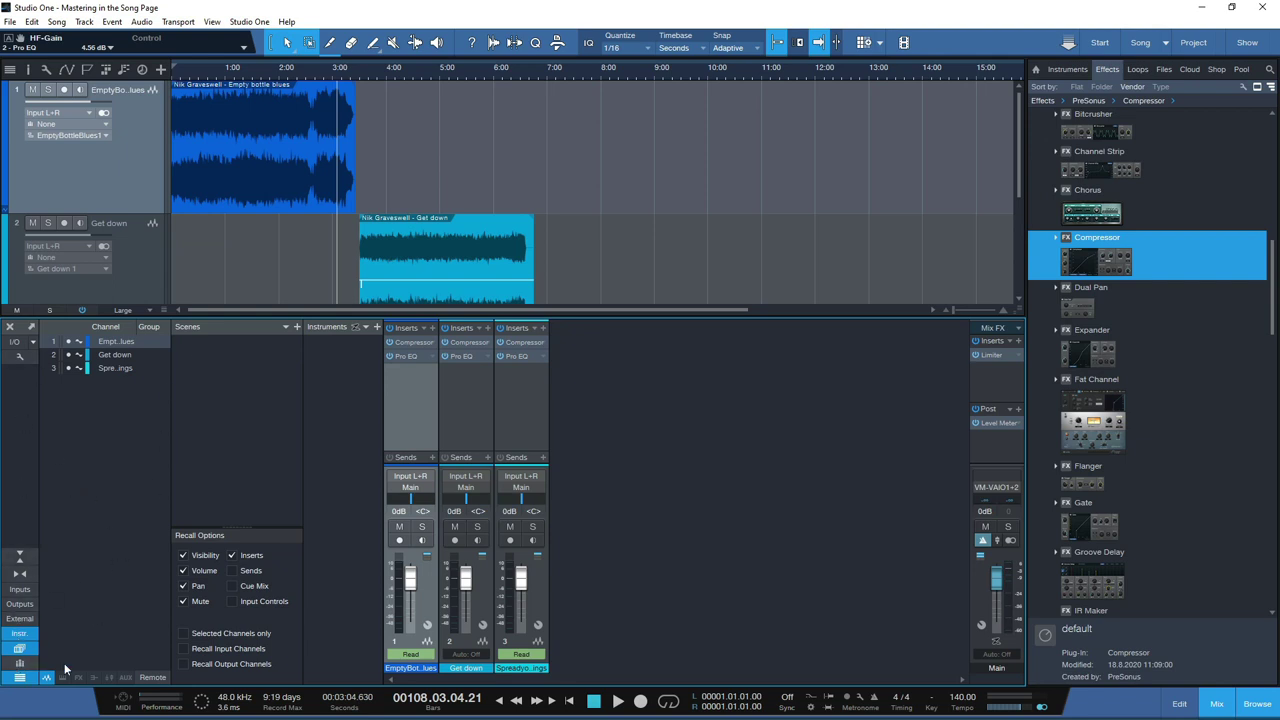
Step: Add a mixer scene named 'Master 1' from the Scenes panel
{"action": "left_click", "coordinate": [19, 648]}
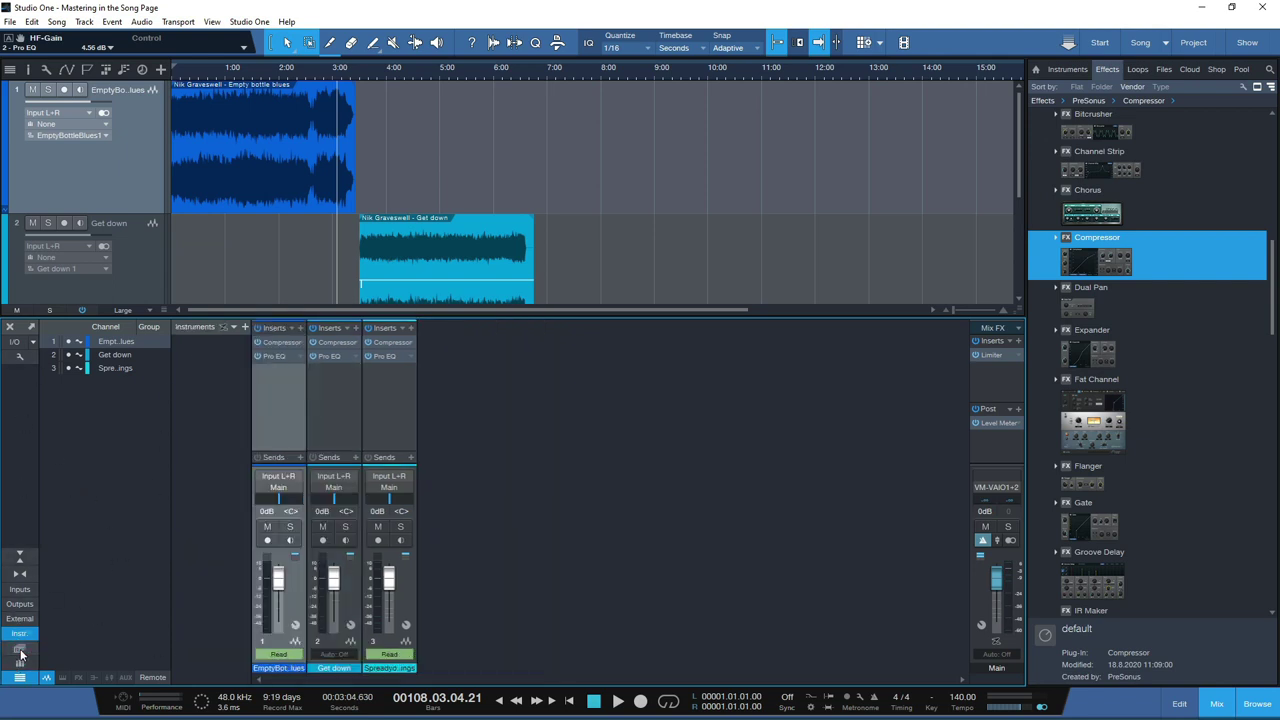
{"action": "left_click", "coordinate": [19, 650]}
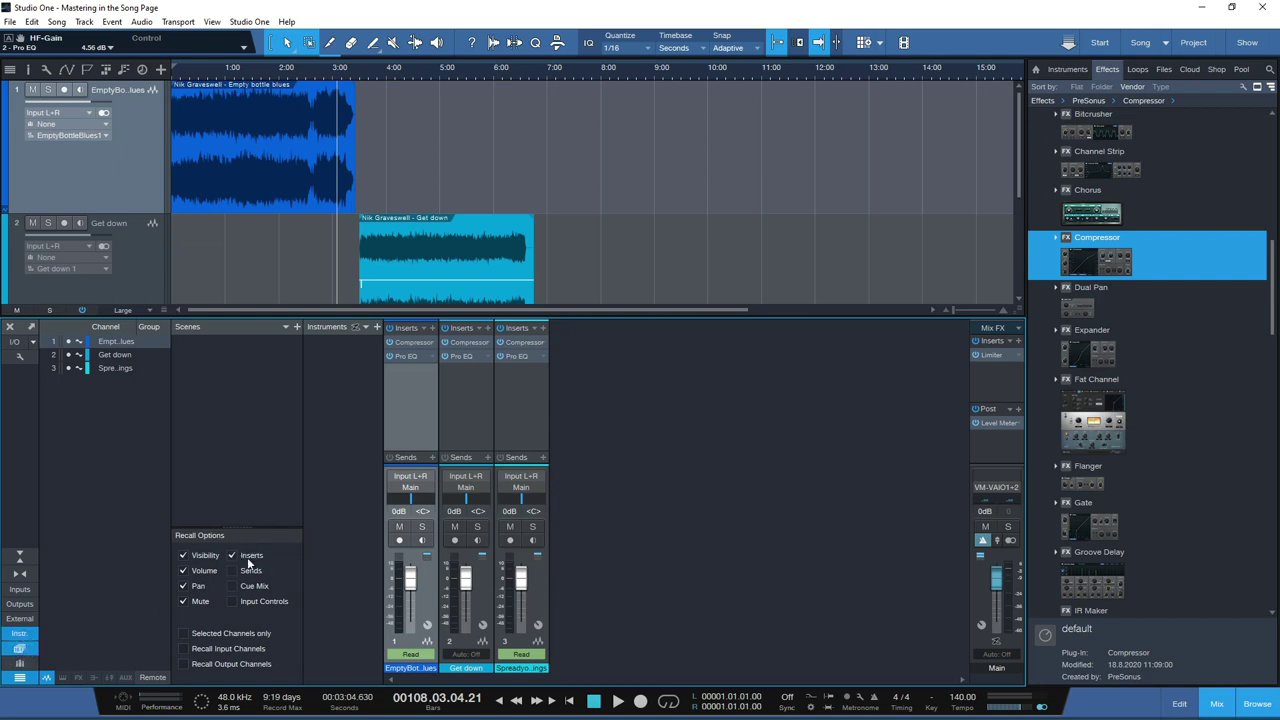
{"action": "left_click", "coordinate": [296, 327]}
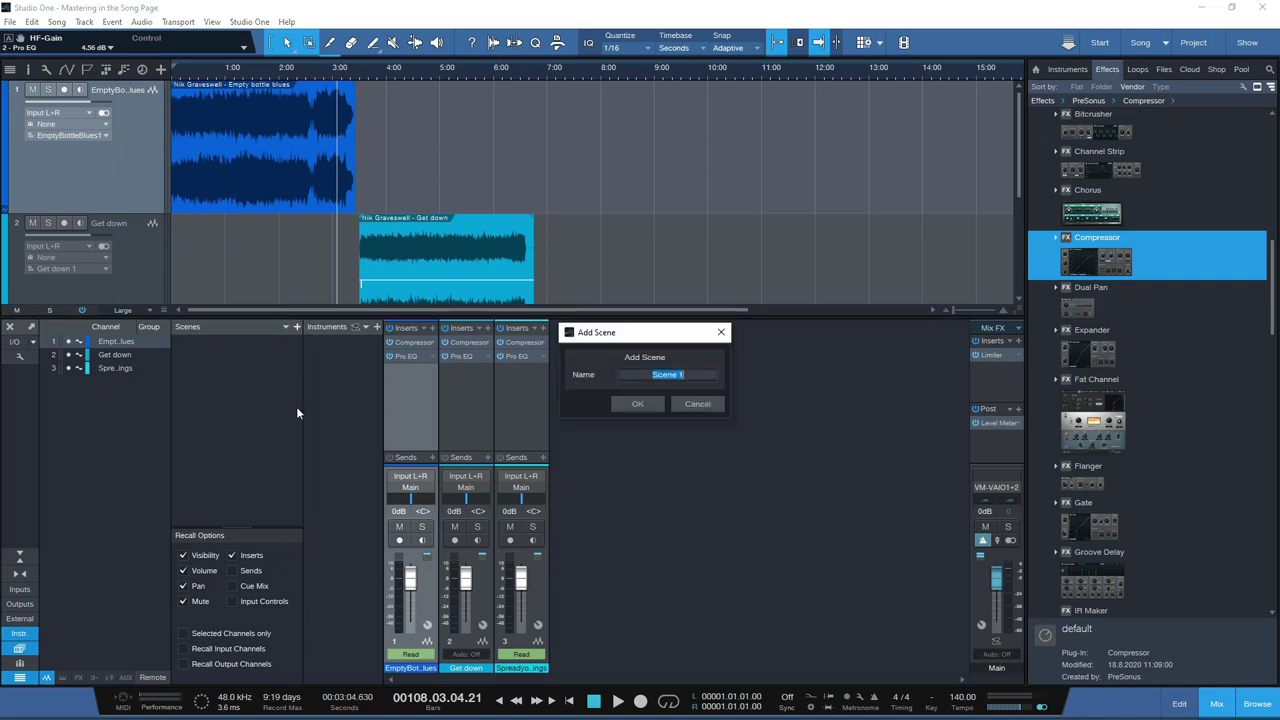
{"action": "type", "text": "Master 1"}
{"action": "key", "text": "Return"}
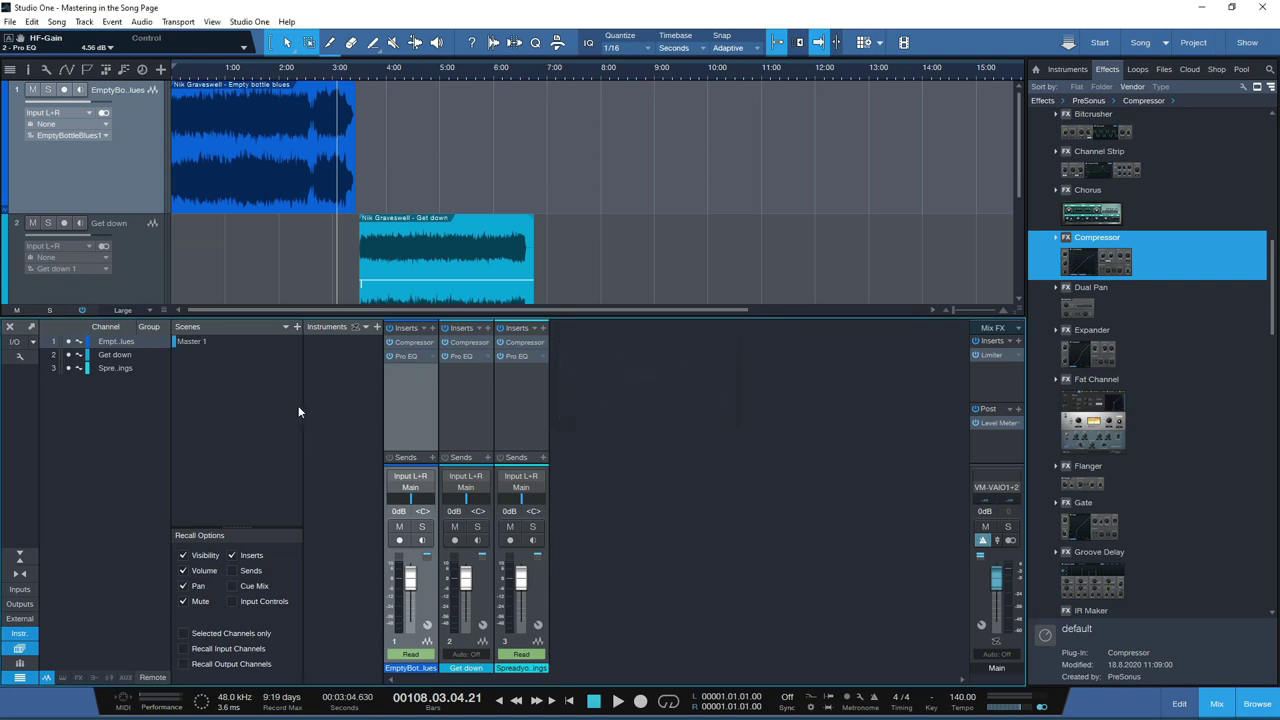
Step: Remove the Compressor insert from channels 1, 2 and 3
{"action": "left_click", "coordinate": [434, 346]}
{"action": "left_click", "coordinate": [450, 484]}
{"action": "left_click", "coordinate": [488, 342]}
{"action": "left_click", "coordinate": [510, 484]}
{"action": "left_click", "coordinate": [540, 342]}
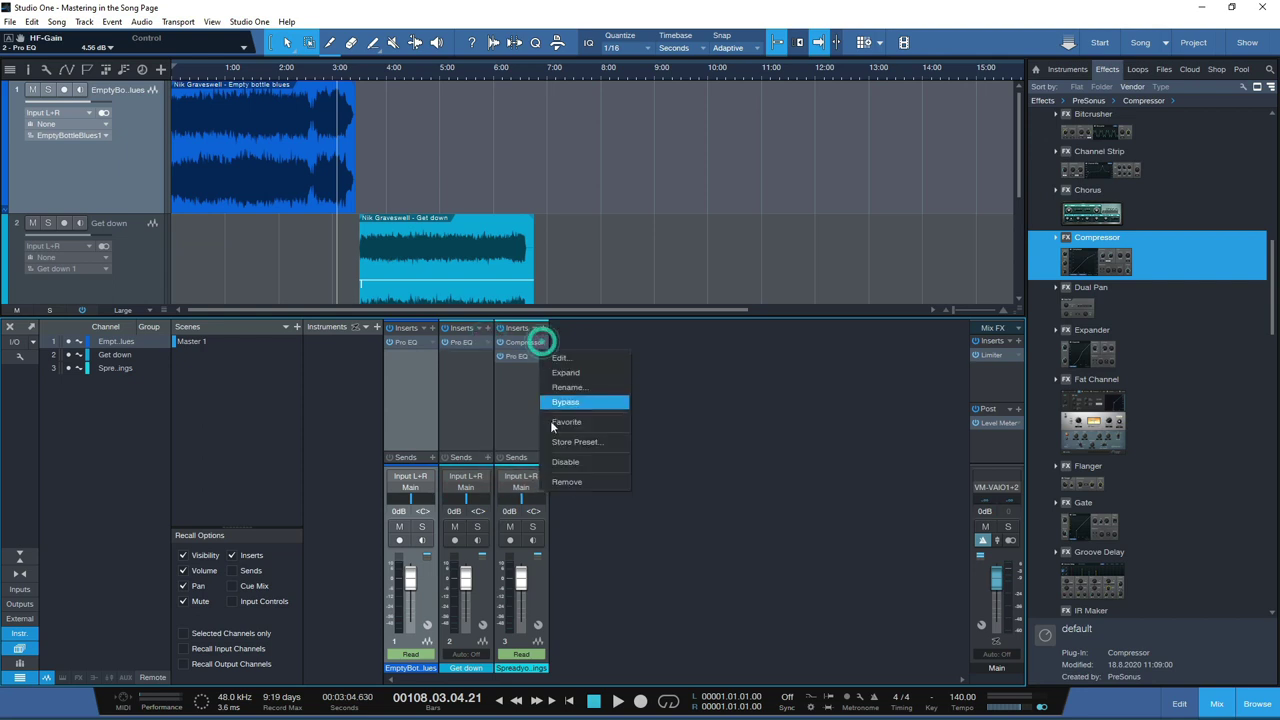
{"action": "left_click", "coordinate": [566, 481]}
Step: Insert Fat Channel on channel 3, copy it to the other channels, and close its editors
{"action": "left_click_drag", "start_coordinate": [1096, 379], "coordinate": [524, 343]}
{"action": "left_click", "coordinate": [908, 219]}
{"action": "left_click", "coordinate": [912, 219]}
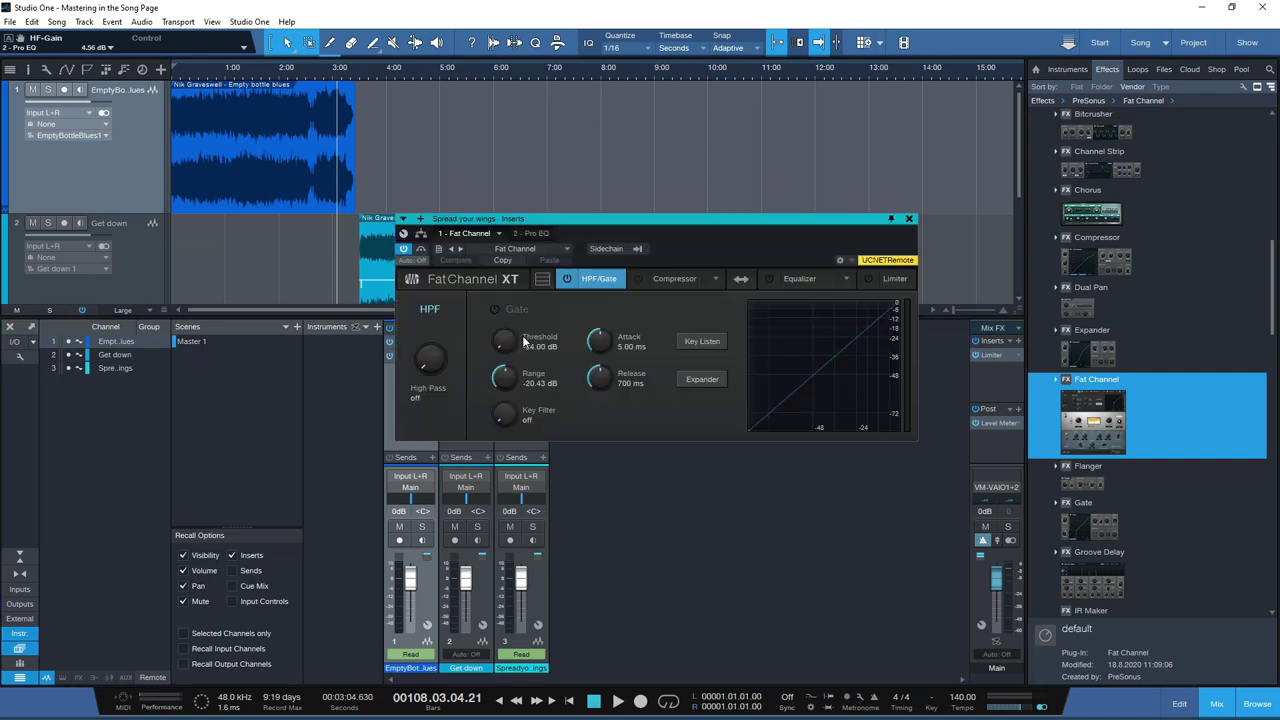
{"action": "left_click", "coordinate": [909, 219]}
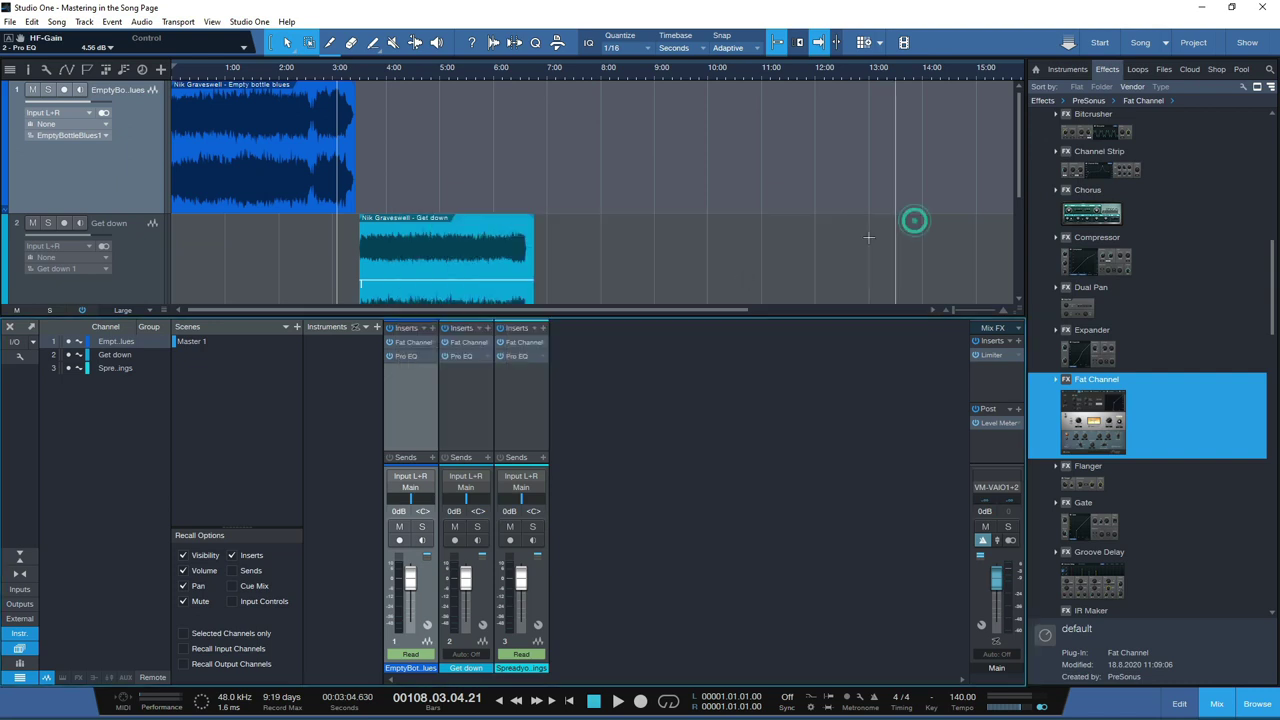
Step: Save a second scene typed as 'Matster 2', then recall Master 1 to restore the Compressors
{"action": "left_click", "coordinate": [297, 327]}
{"action": "type", "text": "Ma"}
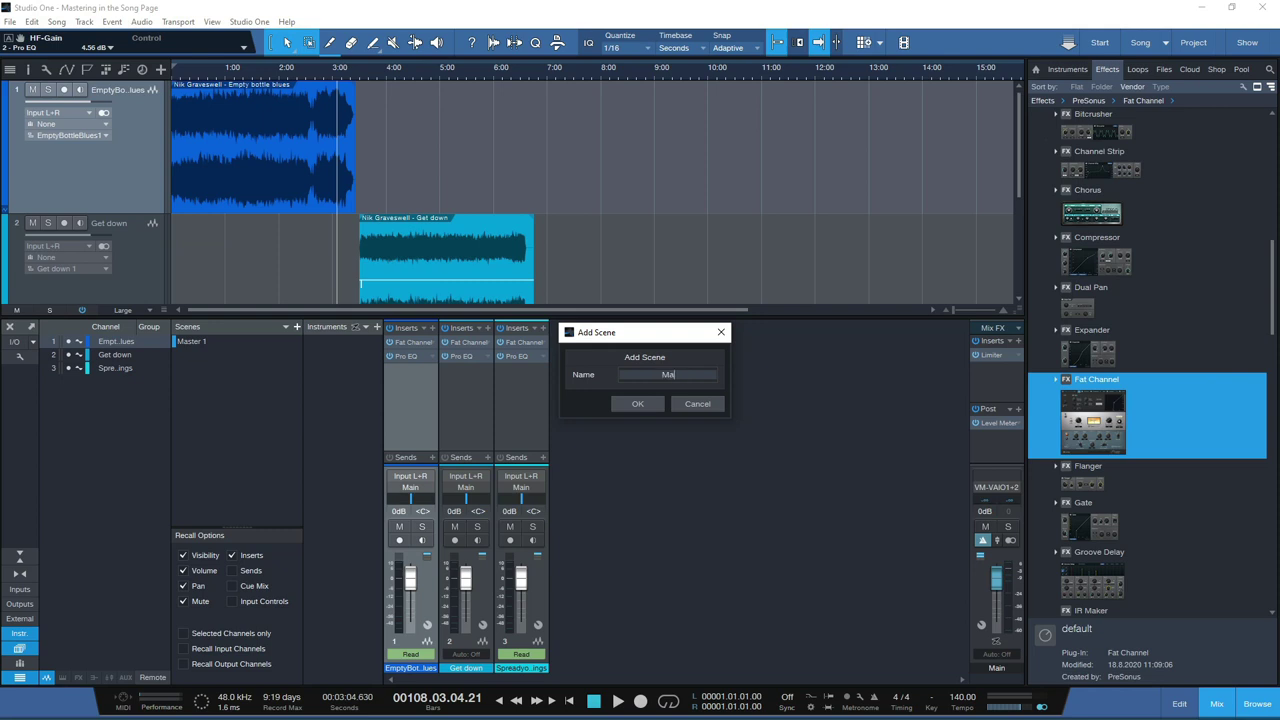
{"action": "type", "text": "tster 2"}
{"action": "key", "text": "Return"}
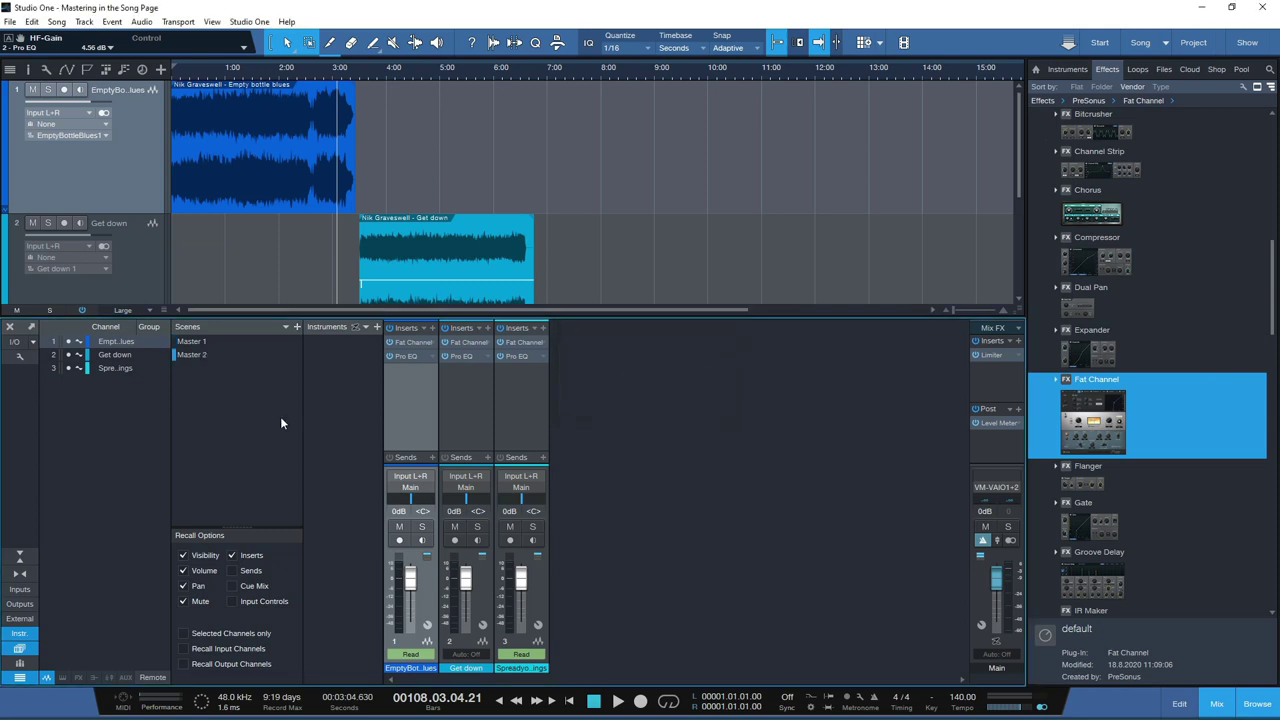
{"action": "left_click", "coordinate": [204, 342]}
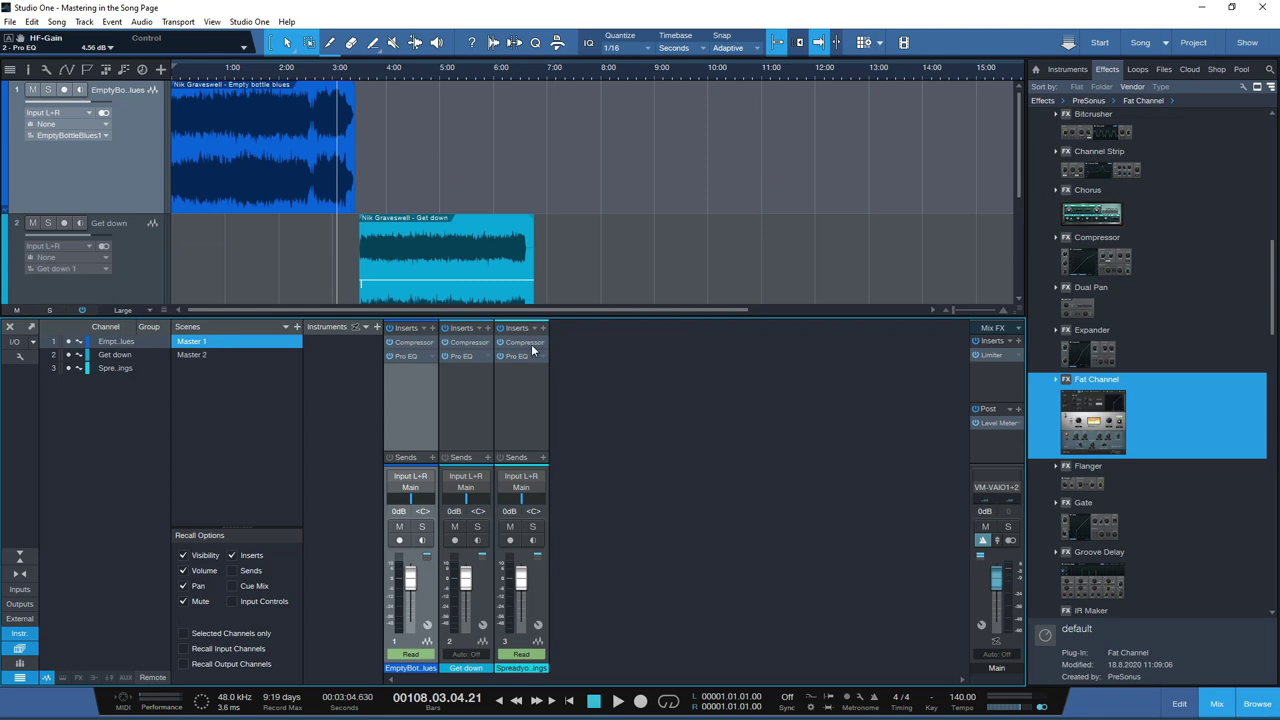
Step: Recall the Master 2 scene so the inserts switch to Fat Channel
{"action": "left_click", "coordinate": [224, 355]}
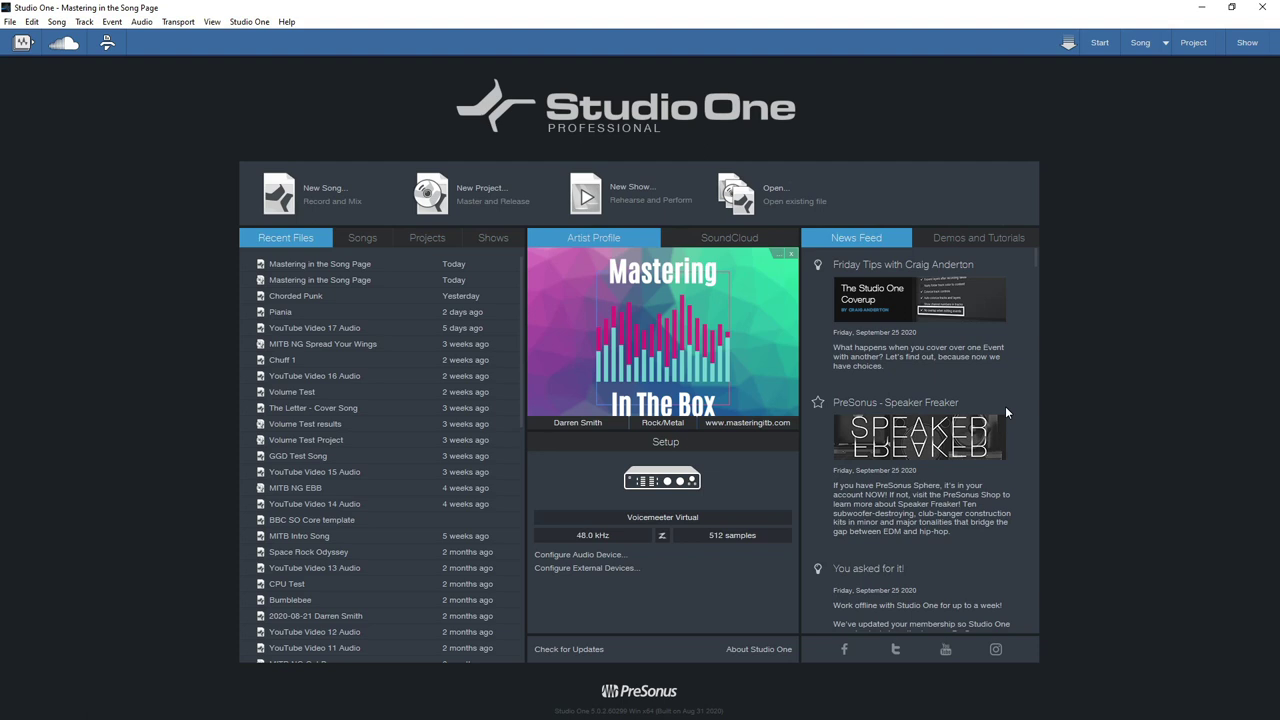
Step: Create an empty 48 kHz, 24-bit, 140 BPM song with audio stretching turned off
{"action": "left_click", "coordinate": [315, 190]}
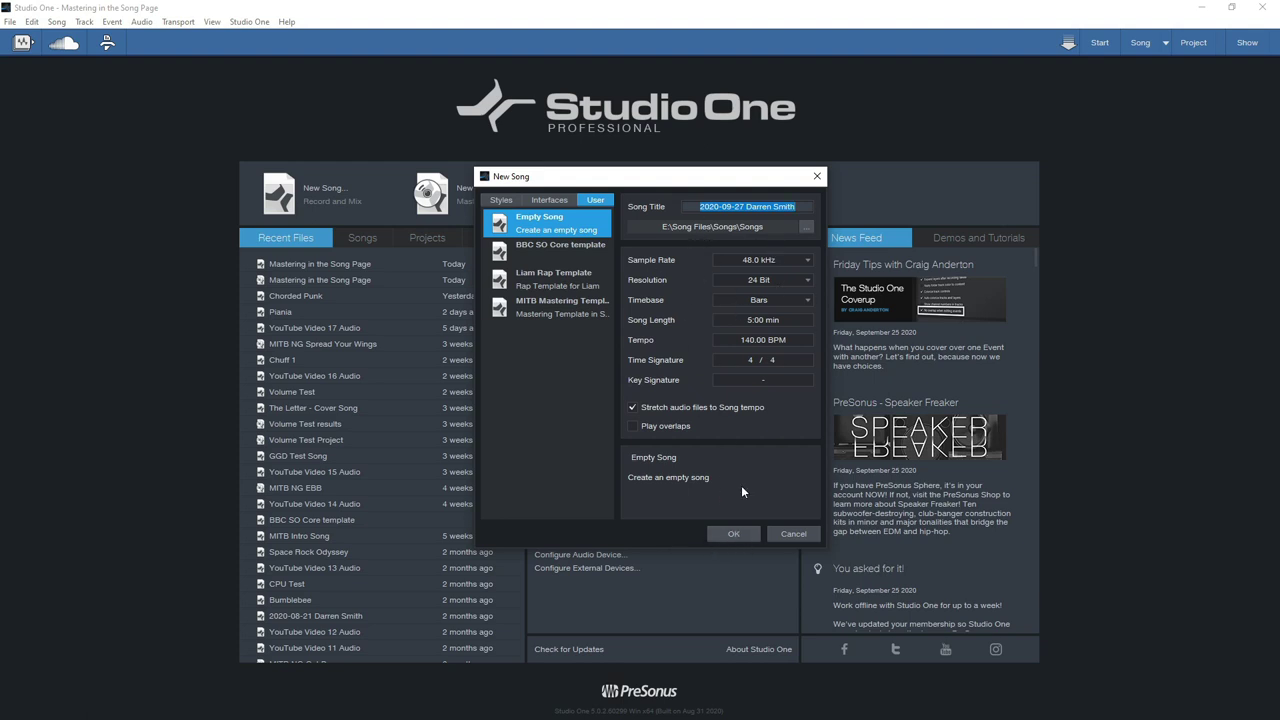
{"action": "left_click", "coordinate": [632, 408]}
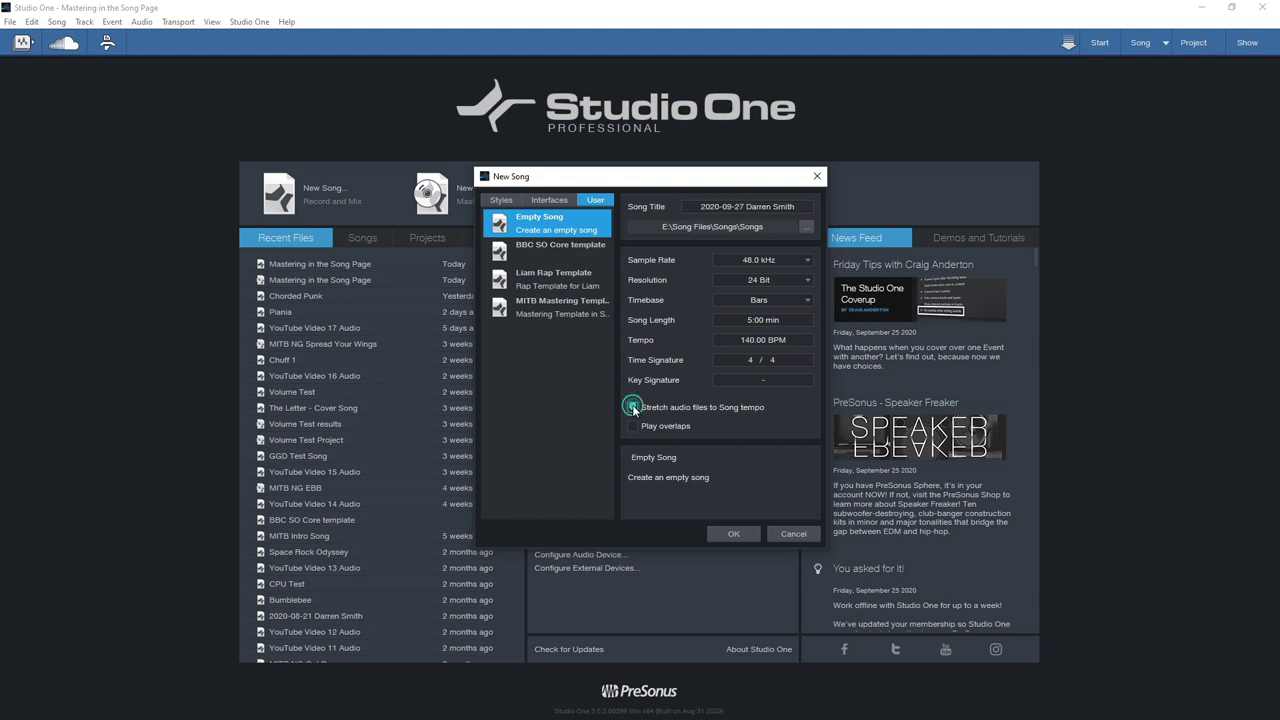
{"action": "left_click", "coordinate": [734, 534]}
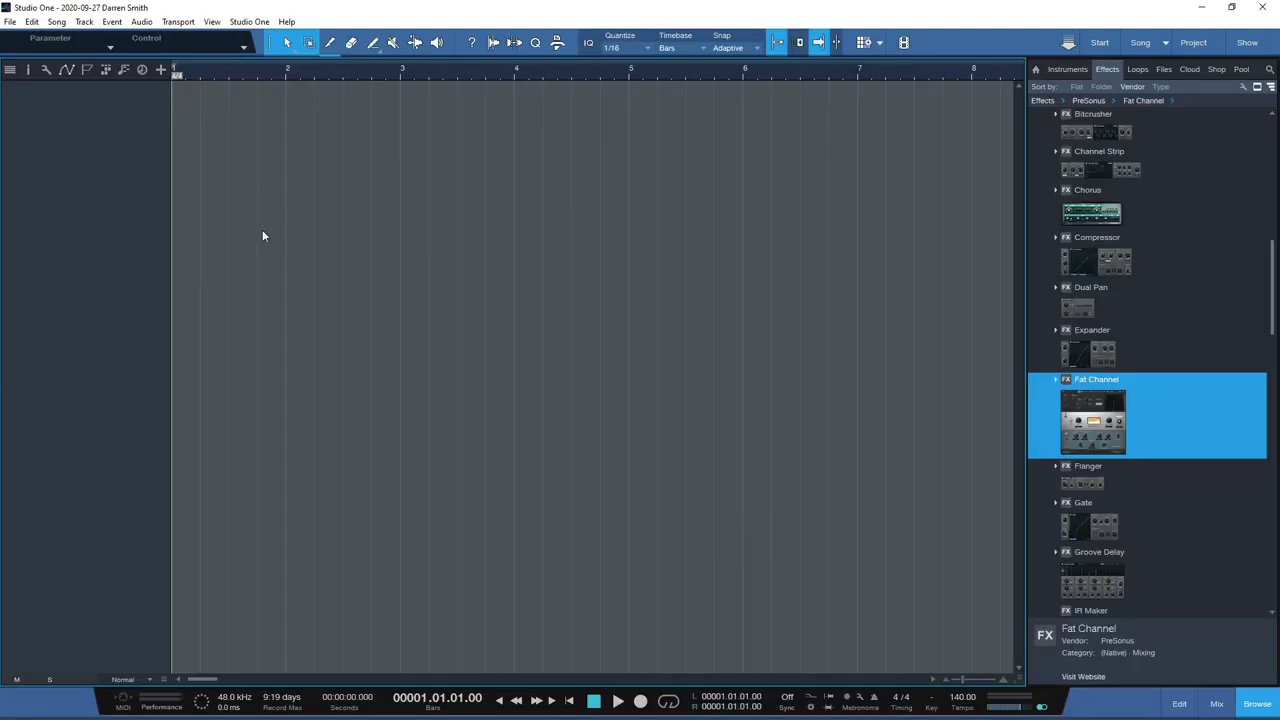
Step: Import stems 01_Kick.wav through 12_BackingVox.wav as tracks via Song > Import File
{"action": "left_click", "coordinate": [58, 22]}
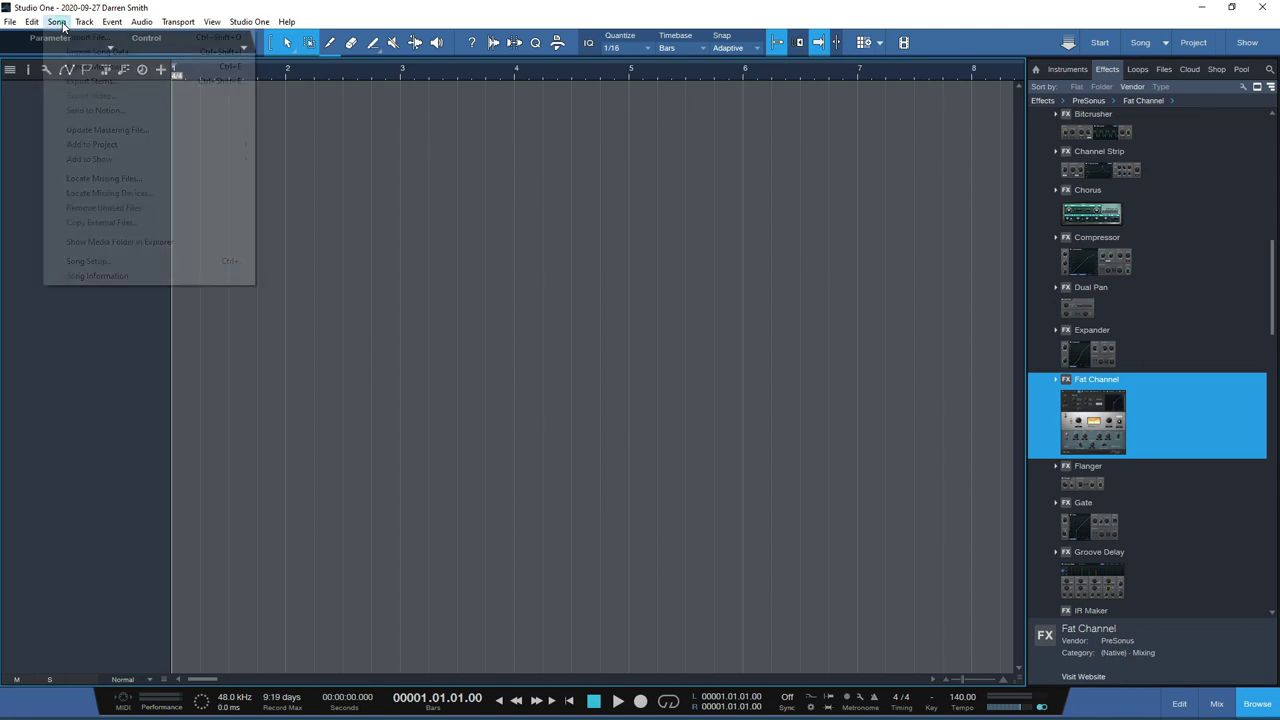
{"action": "left_click", "coordinate": [99, 38]}
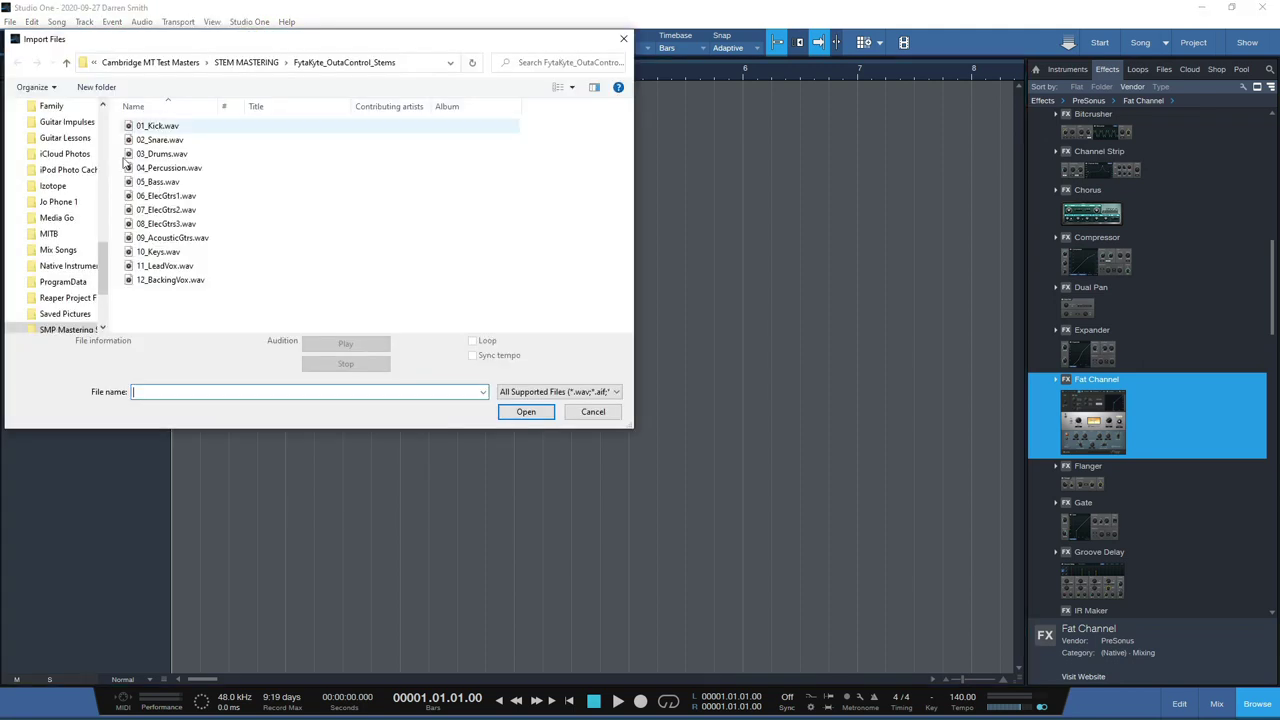
{"action": "left_click", "coordinate": [190, 130]}
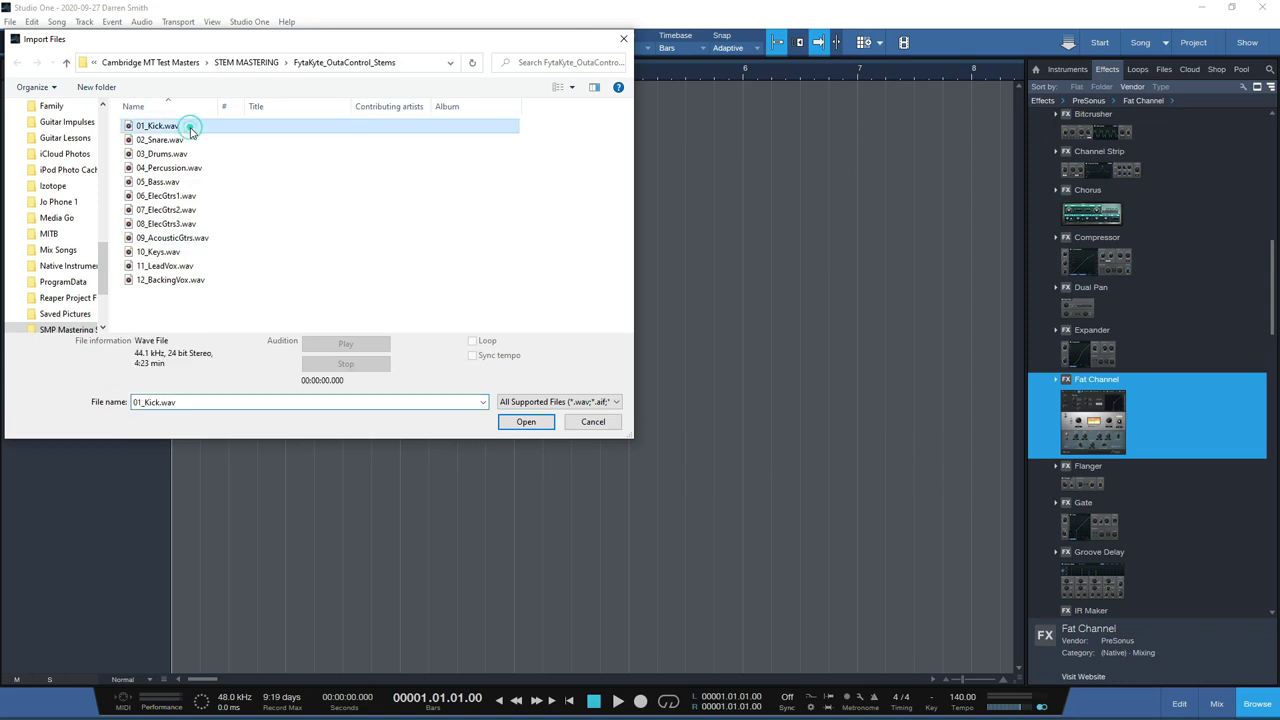
{"action": "left_click", "coordinate": [190, 282], "text": "shift"}
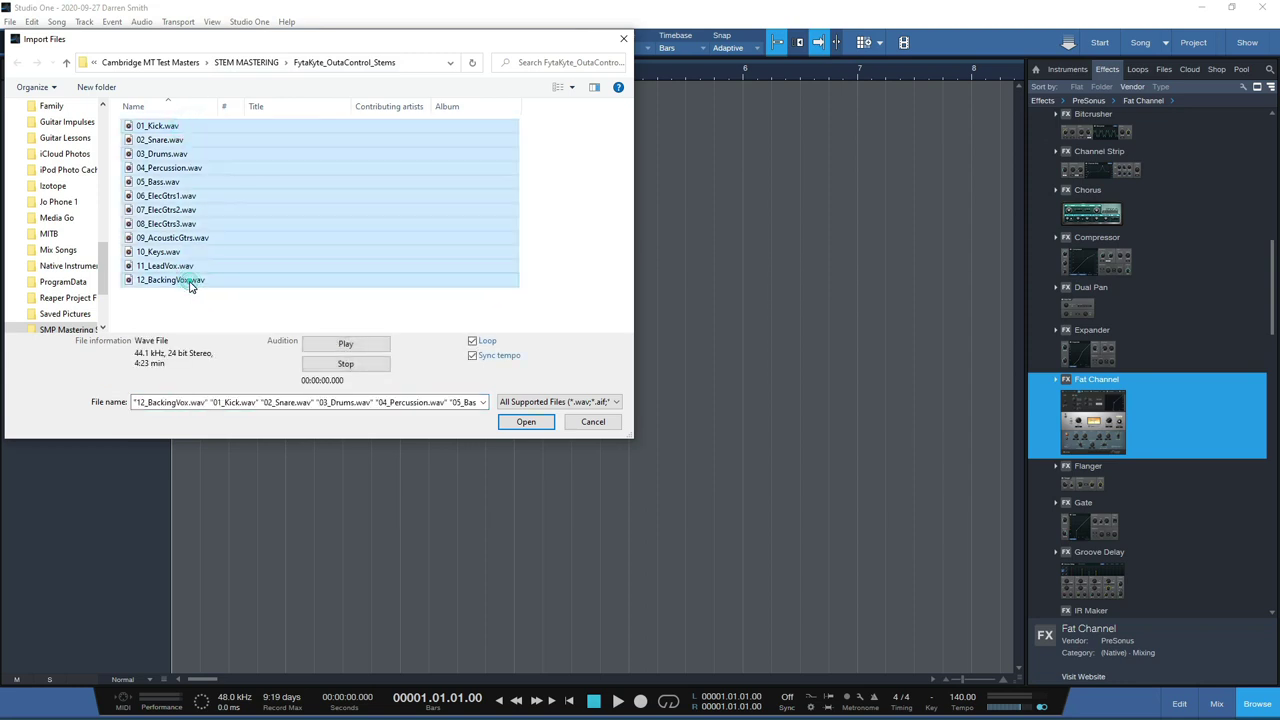
{"action": "left_click", "coordinate": [527, 422]}
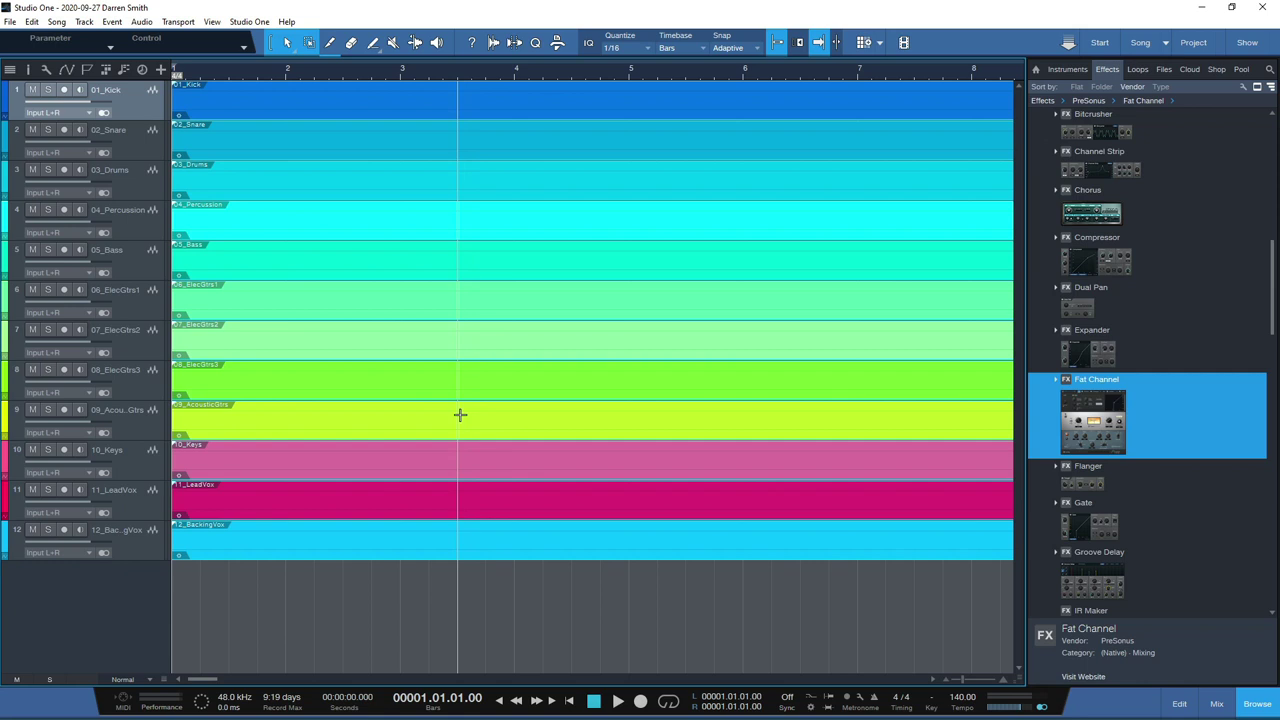
Step: Scroll the view while returning to the Mastering in the Song Page mixer
{"action": "scroll", "coordinate": [466, 412], "scroll_direction": "down", "scroll_amount": 10}
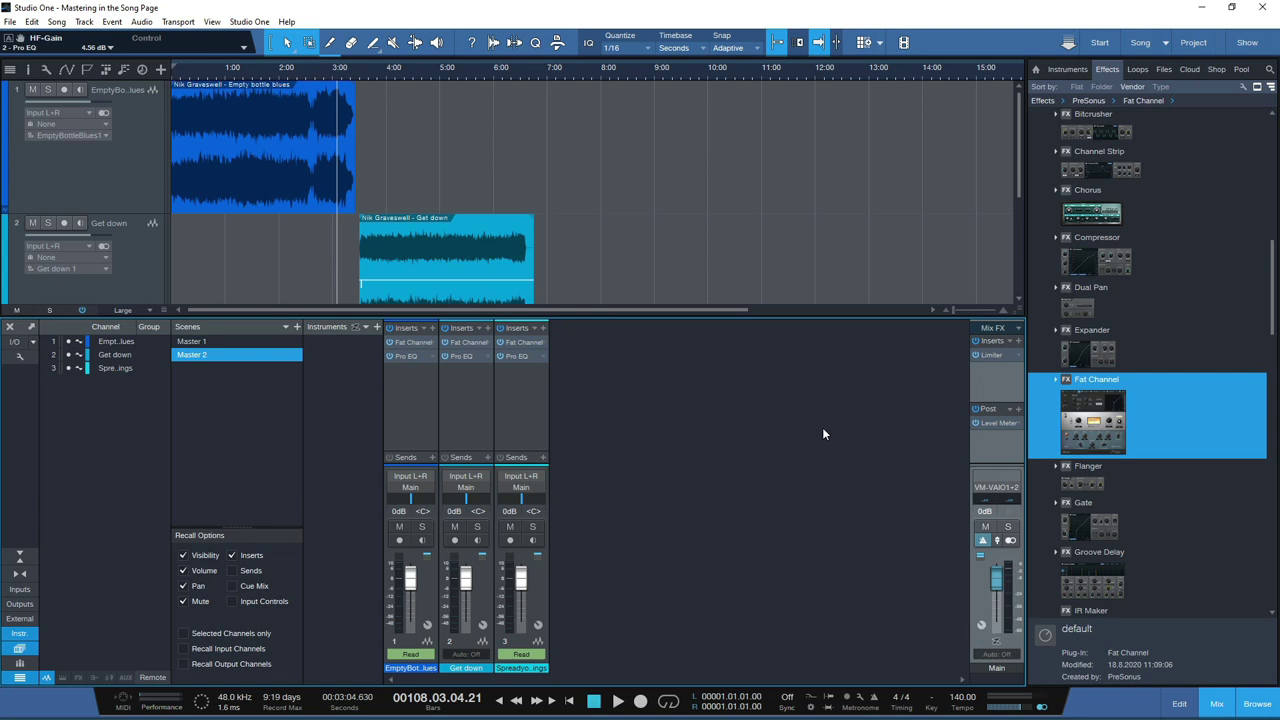
Step: Show the Main channel's Mix FX list, offering Console Shaper and CTC-1
{"action": "left_click", "coordinate": [1008, 328]}
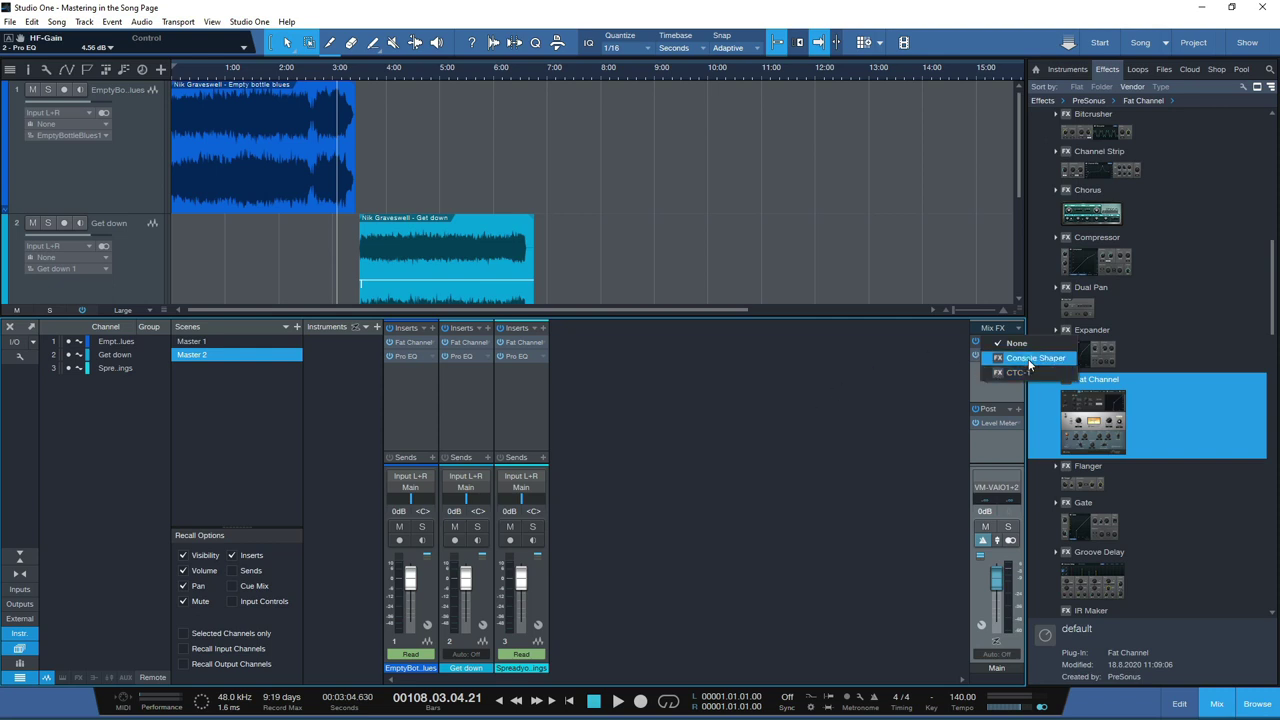
Step: Set the Main channel's Mix FX to Console Shaper
{"action": "left_click", "coordinate": [1030, 360]}
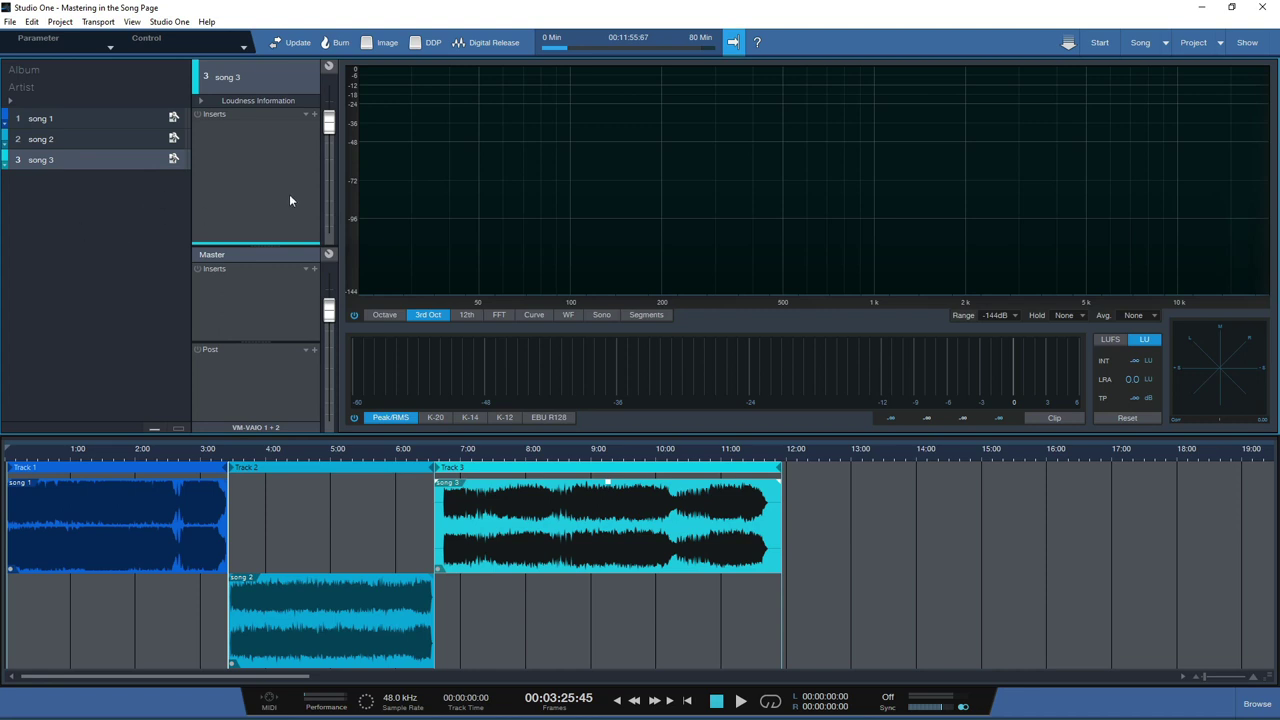
Step: Expand and collapse the album metadata, then reveal song 1's metadata and artwork
{"action": "left_click", "coordinate": [11, 103]}
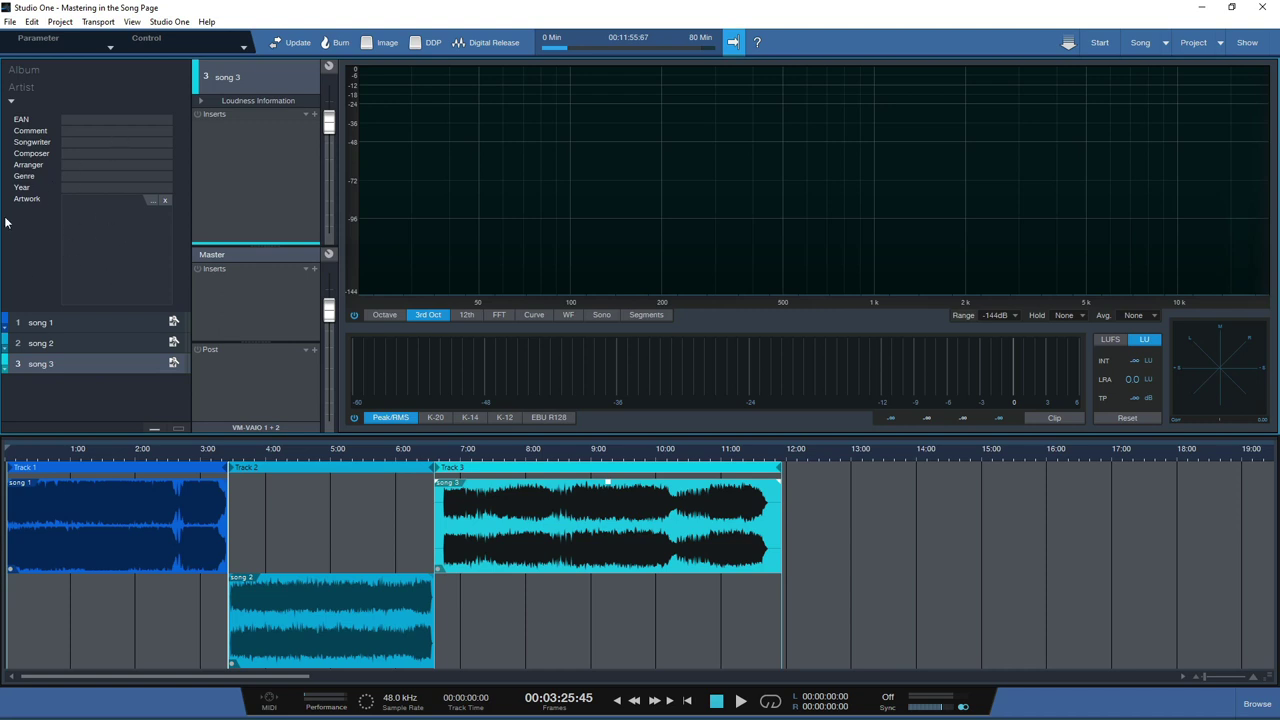
{"action": "left_click", "coordinate": [12, 101]}
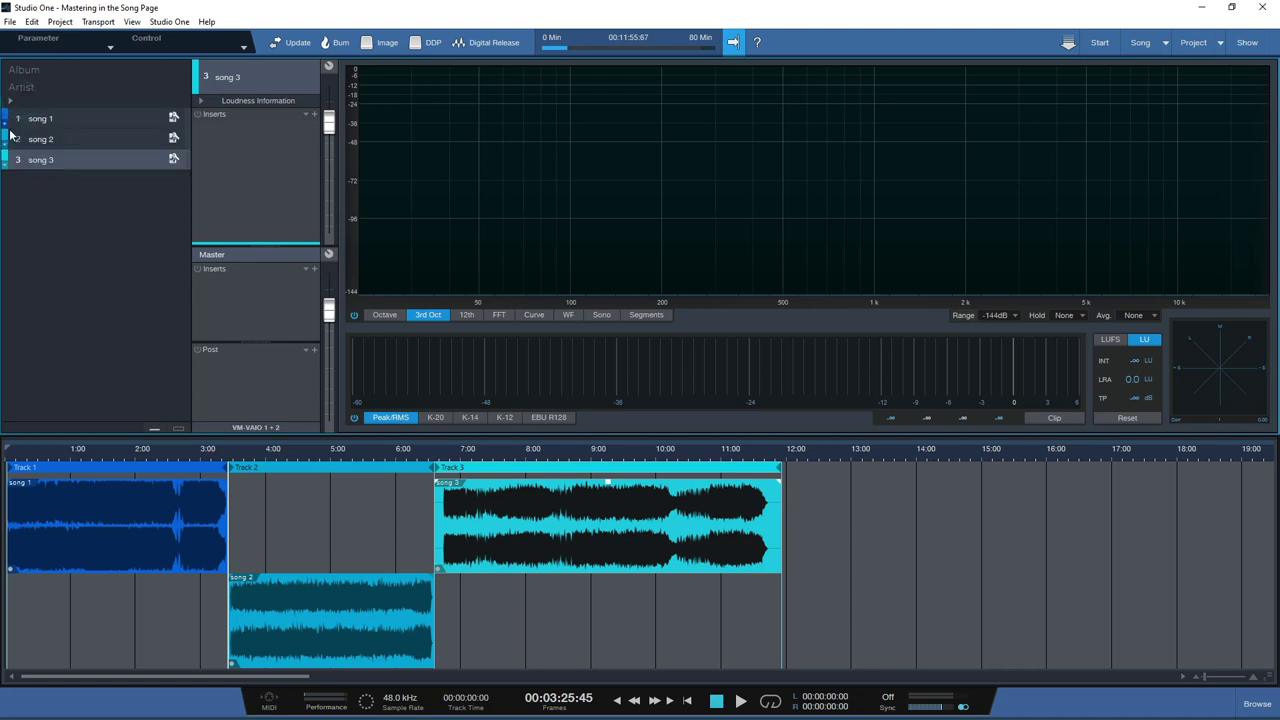
{"action": "left_click", "coordinate": [5, 119]}
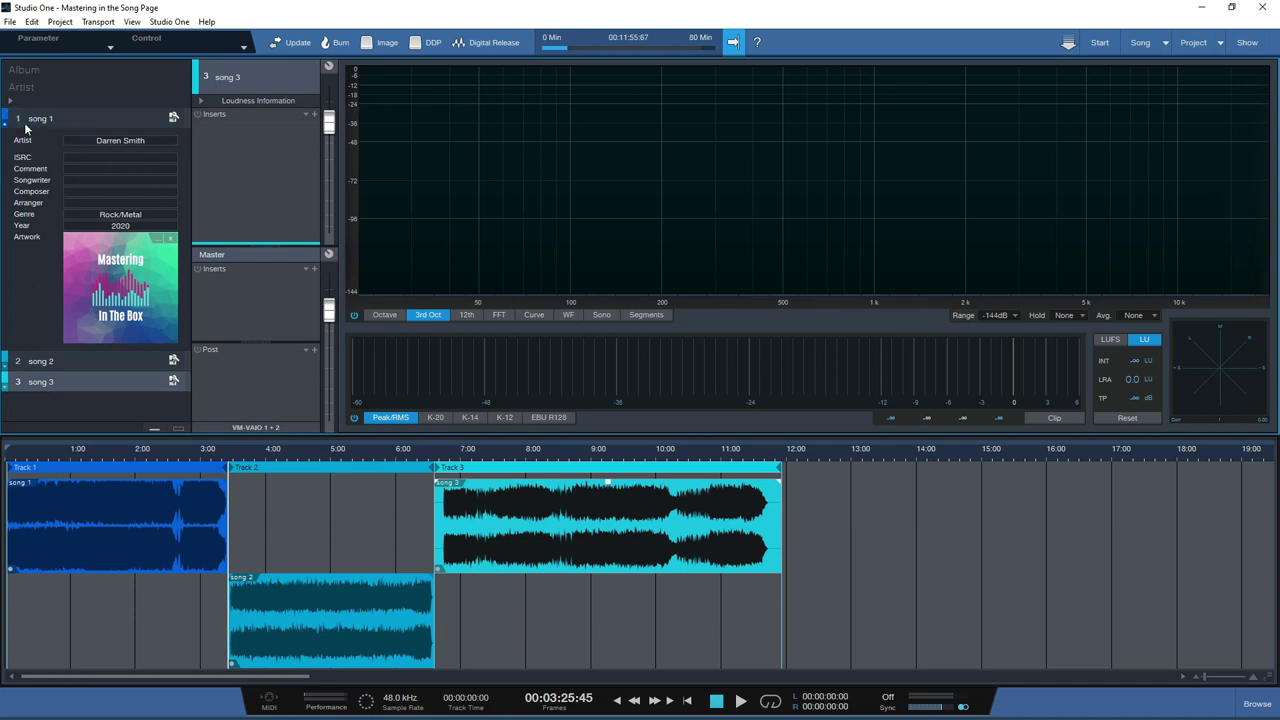
Step: Collapse song 1's metadata, then view and collapse song 2's metadata
{"action": "left_click", "coordinate": [5, 124]}
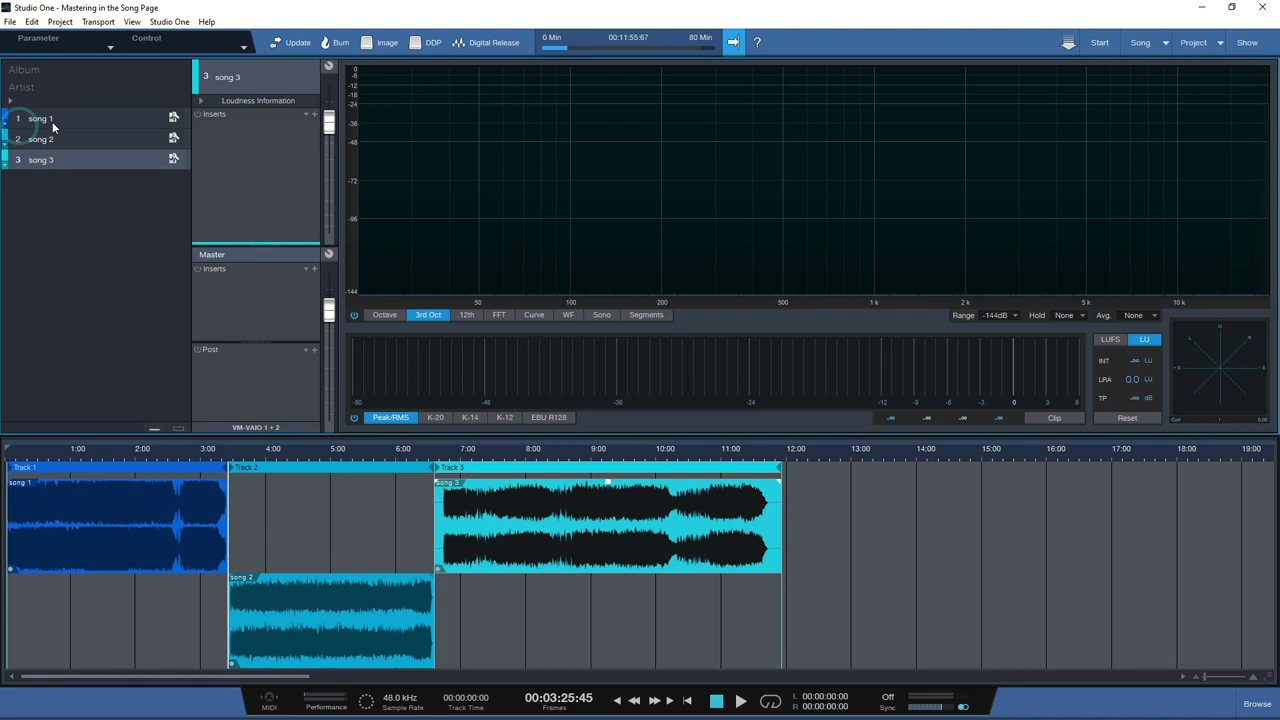
{"action": "left_click", "coordinate": [5, 141]}
{"action": "left_click", "coordinate": [5, 141]}
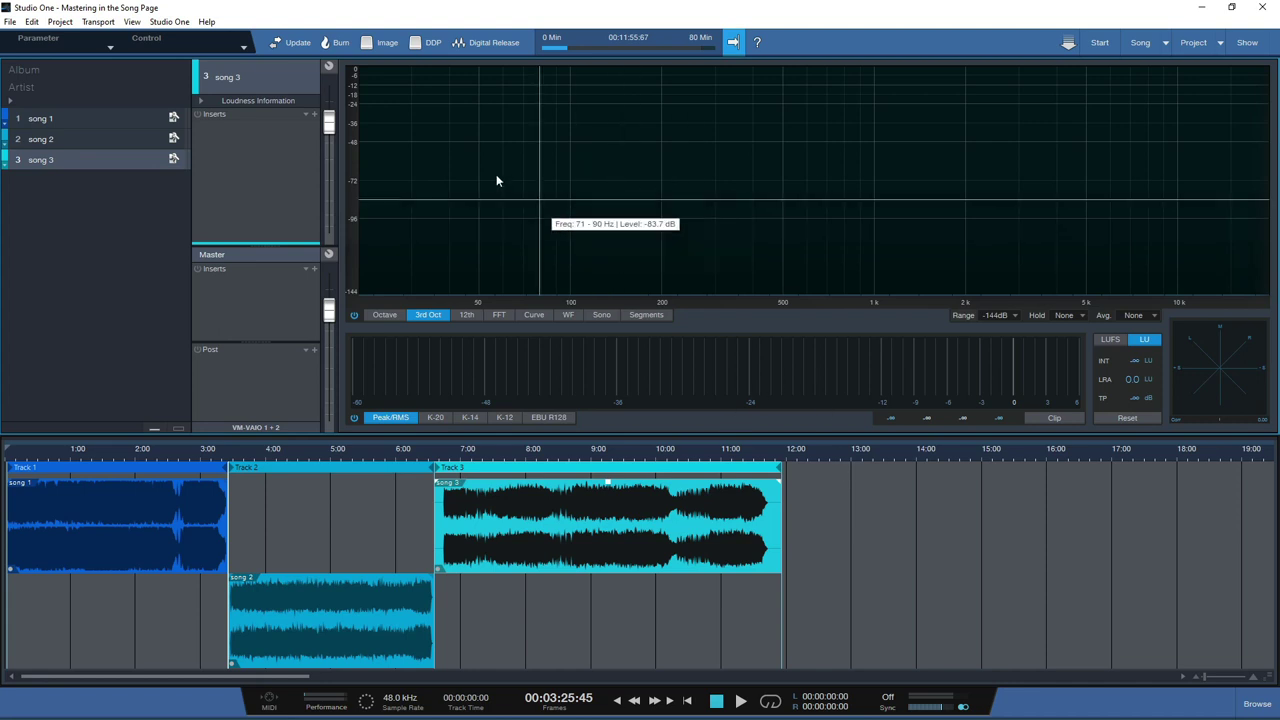
Step: Check the Digital Release export formats, keeping Wave File as the format
{"action": "left_click", "coordinate": [493, 42]}
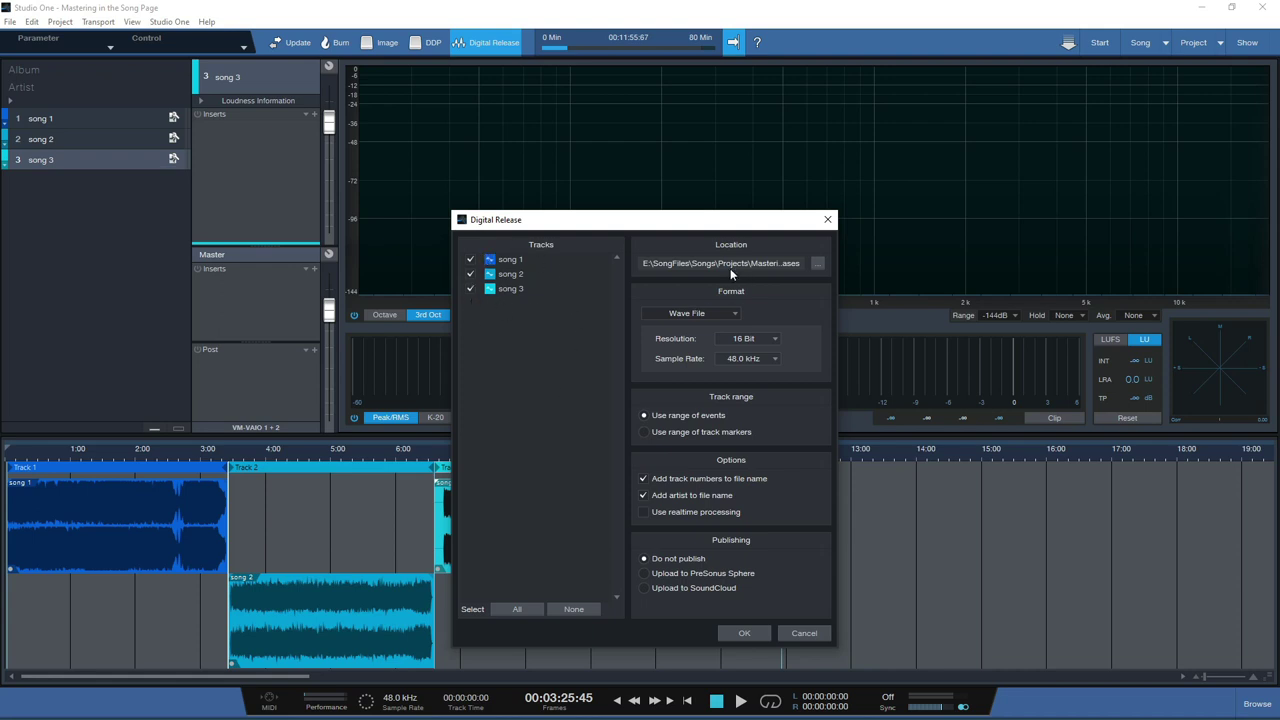
{"action": "left_click", "coordinate": [733, 314]}
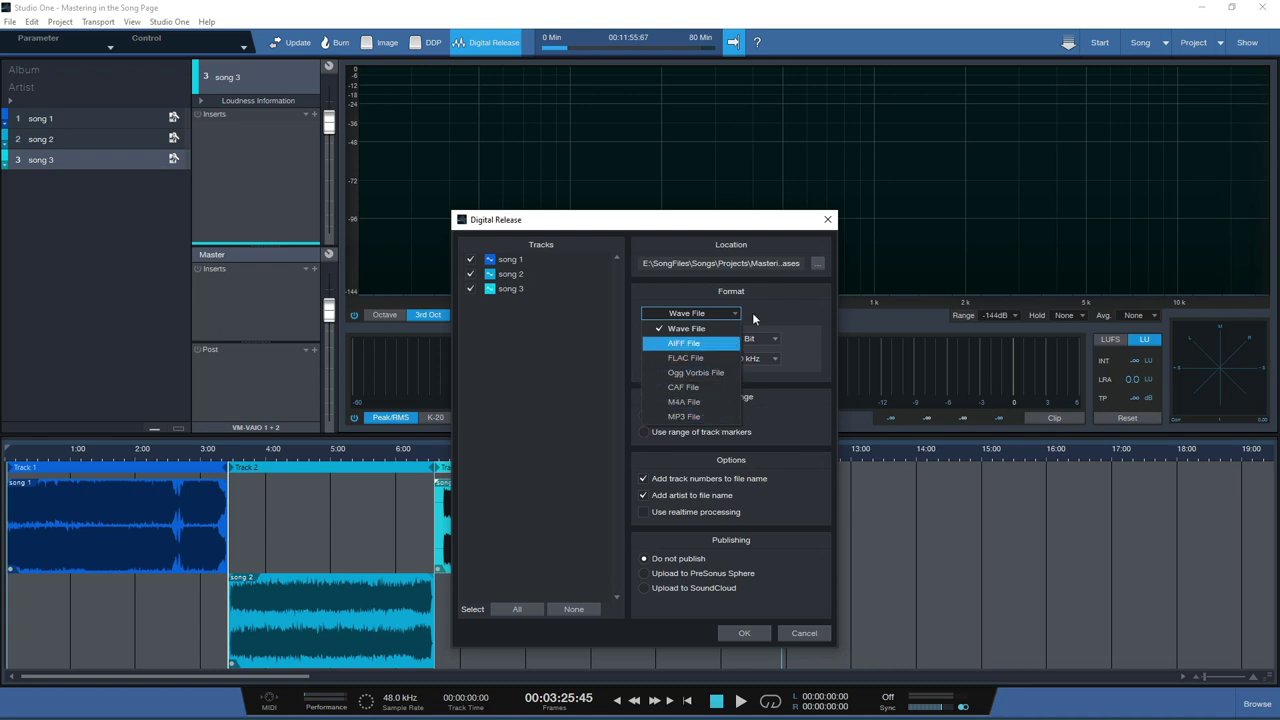
{"action": "left_click", "coordinate": [780, 307]}
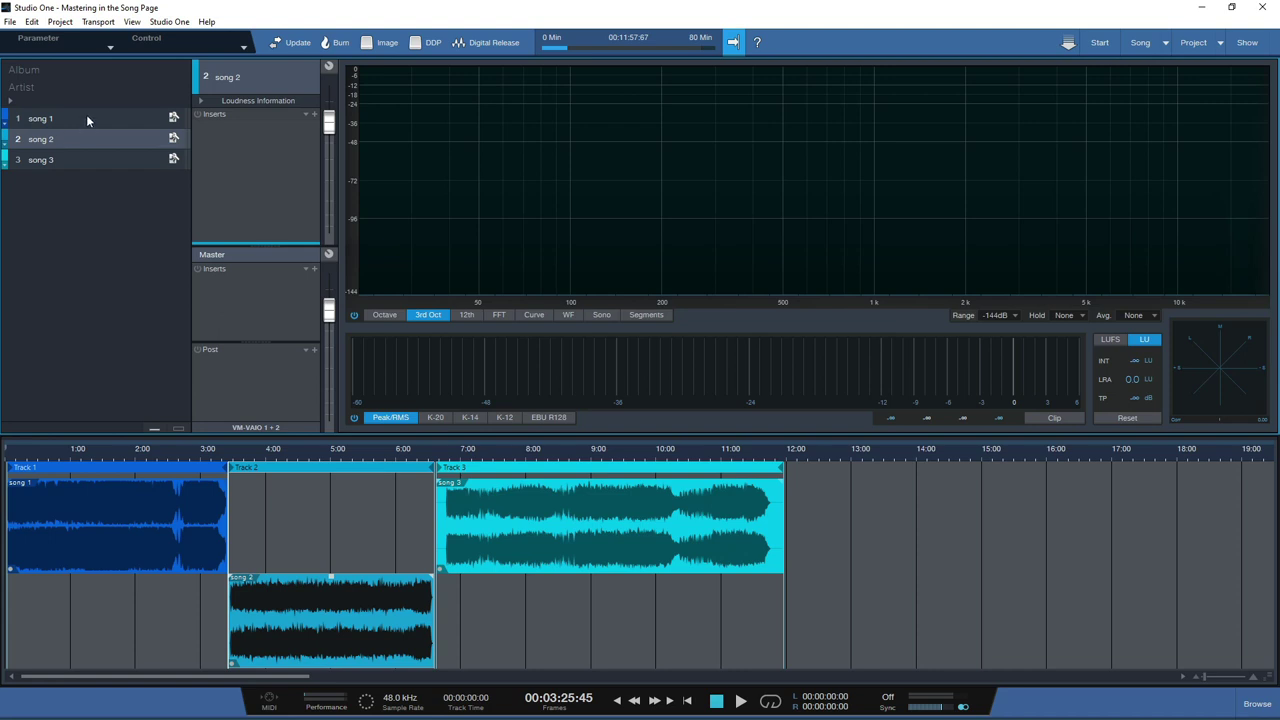
Step: Move song 1 to the end and song 3 to the top of the running order
{"action": "left_click_drag", "start_coordinate": [89, 118], "coordinate": [94, 174]}
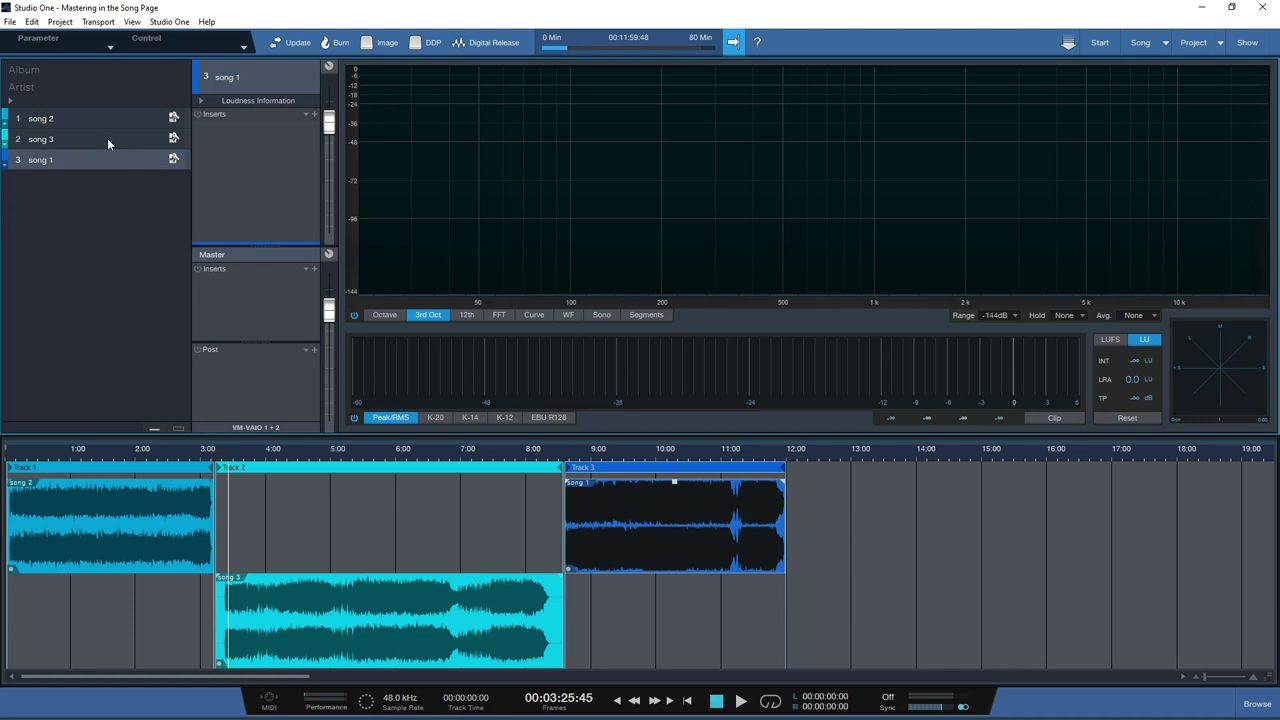
{"action": "left_click_drag", "start_coordinate": [106, 139], "coordinate": [100, 112]}
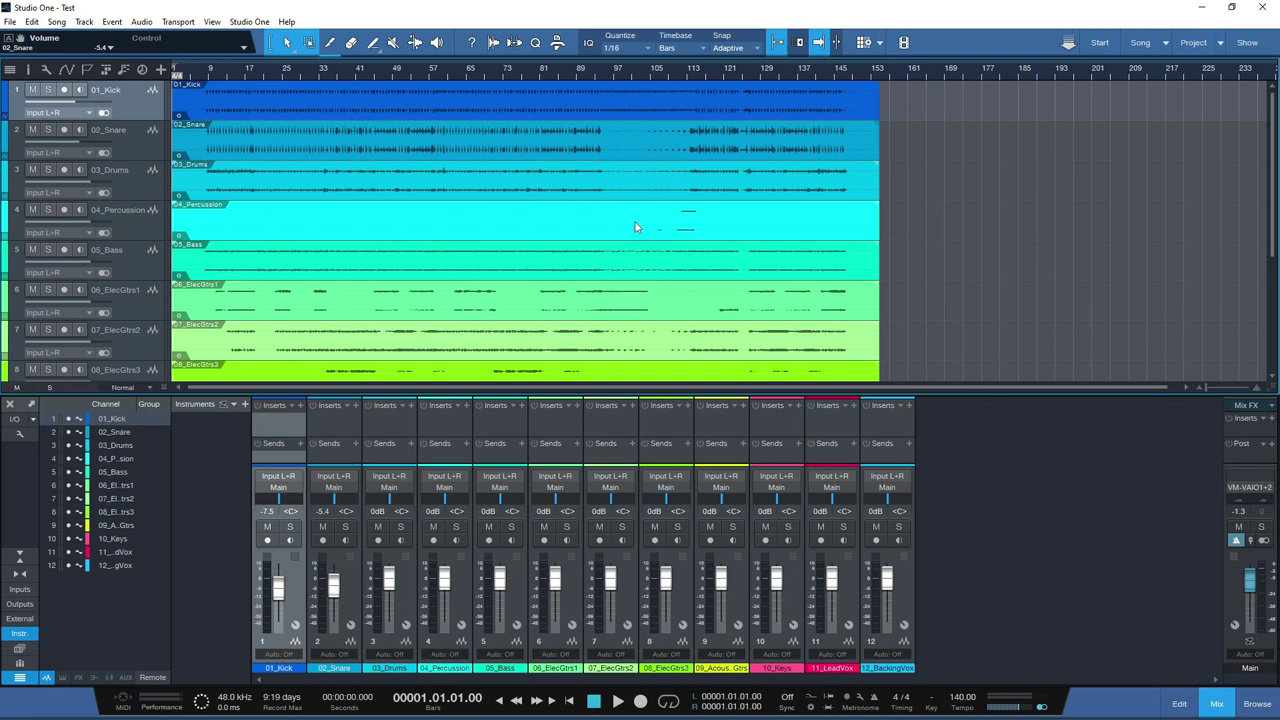
Step: Start a new project from the Test song via Song > Add to Project
{"action": "left_click", "coordinate": [57, 22]}
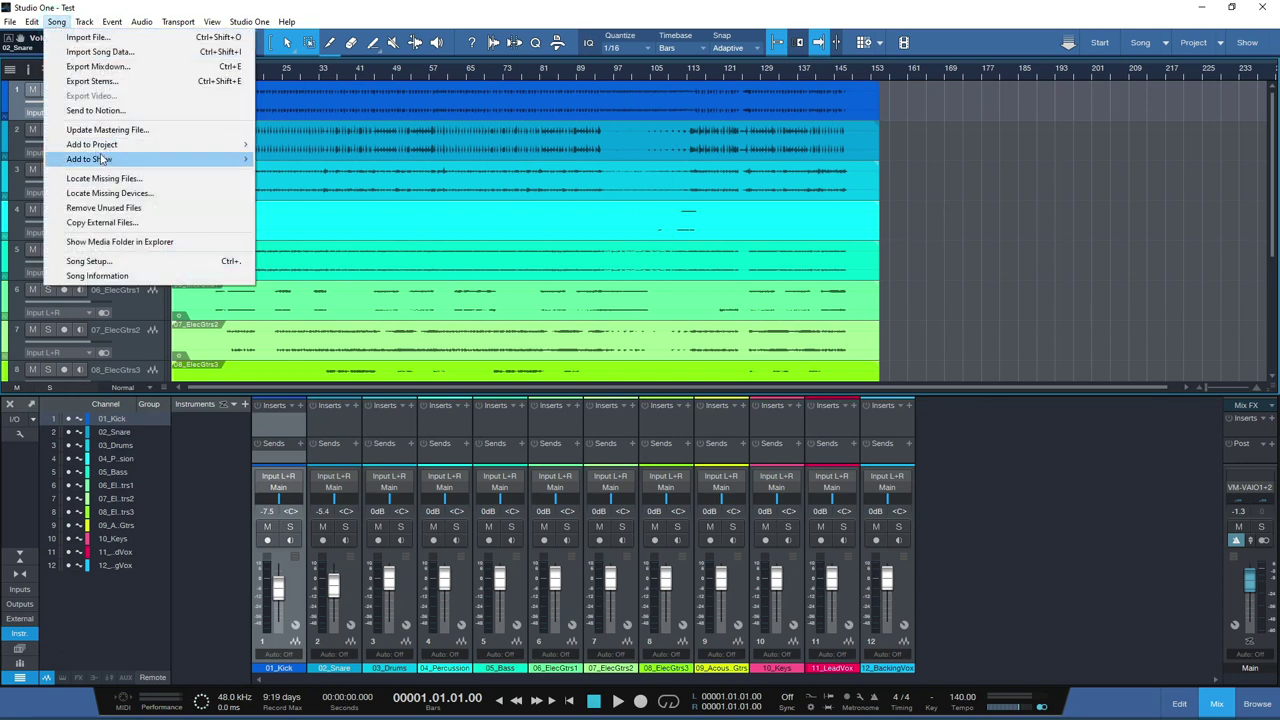
{"action": "mouse_move", "coordinate": [117, 146]}
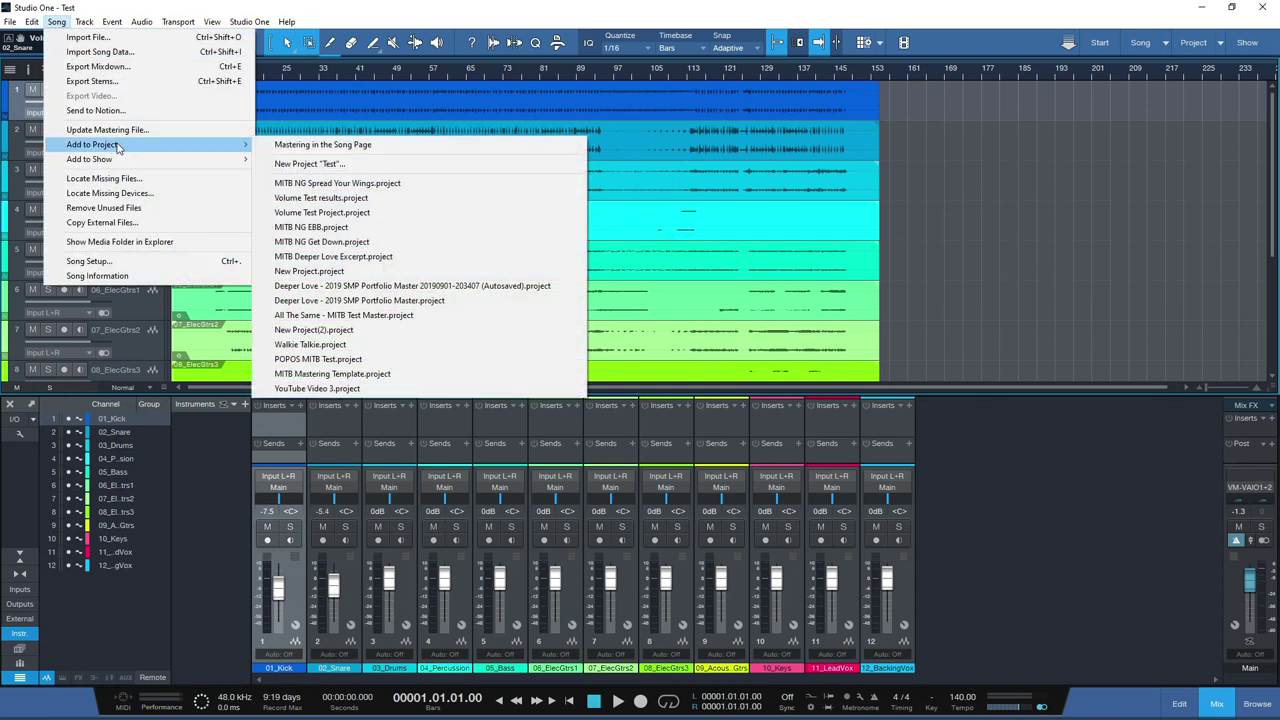
{"action": "left_click", "coordinate": [353, 168]}
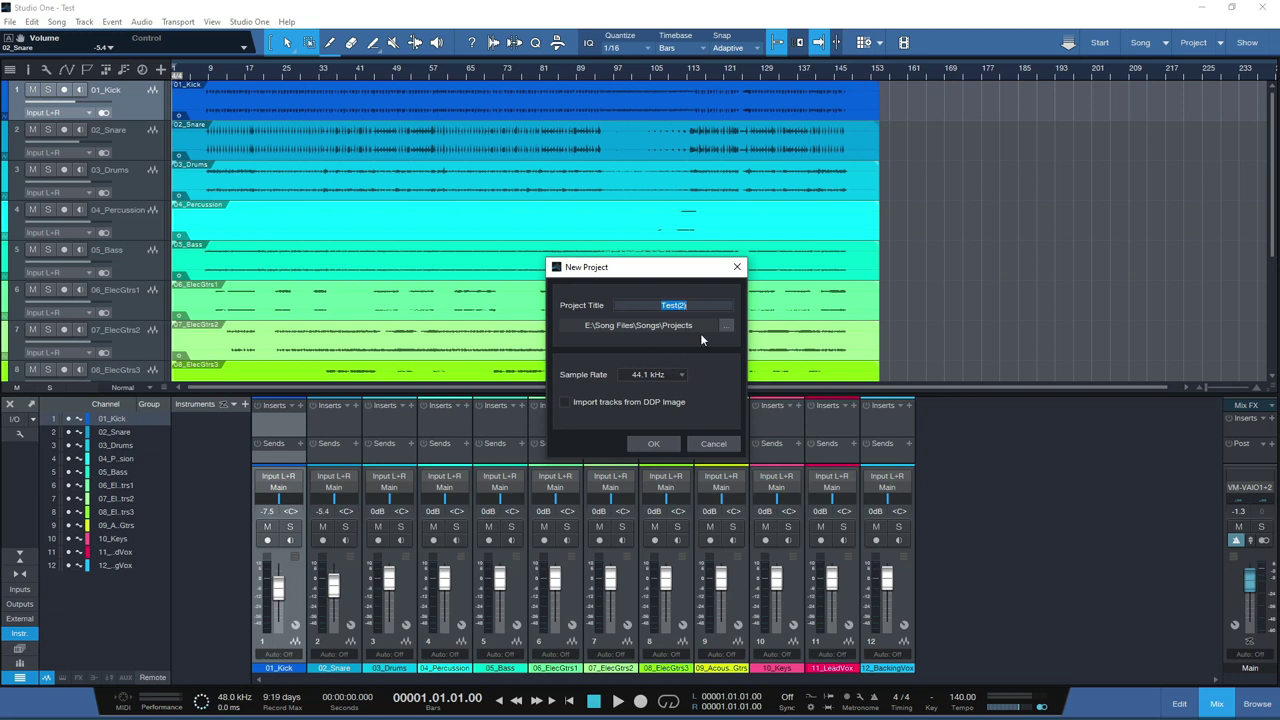
Step: Set the new project's sample rate to 48.0 kHz and create Test(2)
{"action": "left_click", "coordinate": [672, 375]}
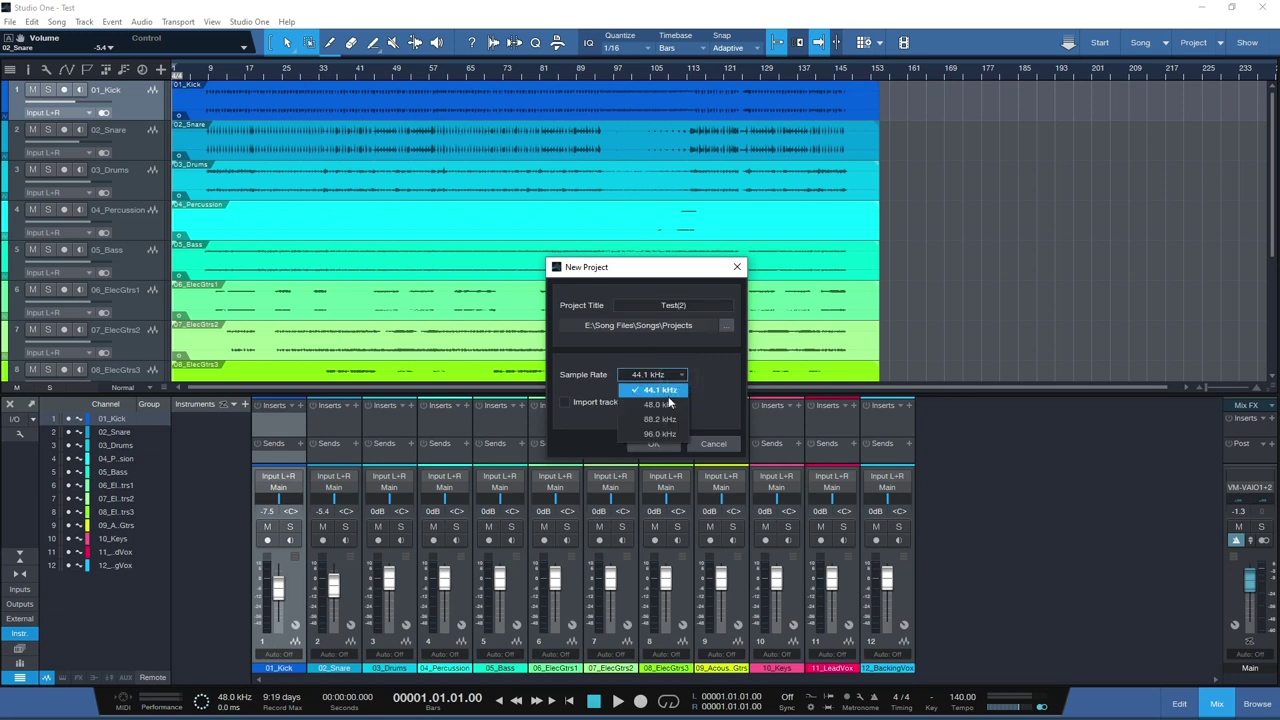
{"action": "left_click", "coordinate": [667, 396]}
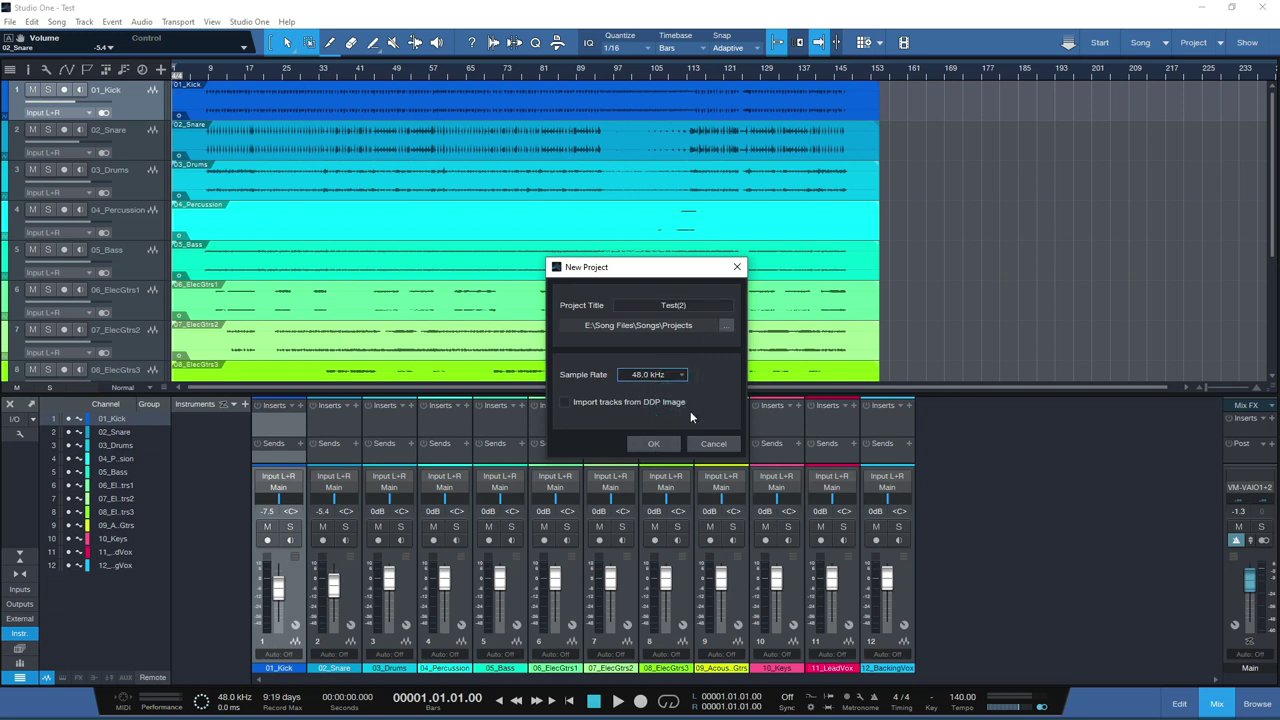
{"action": "left_click", "coordinate": [655, 444]}
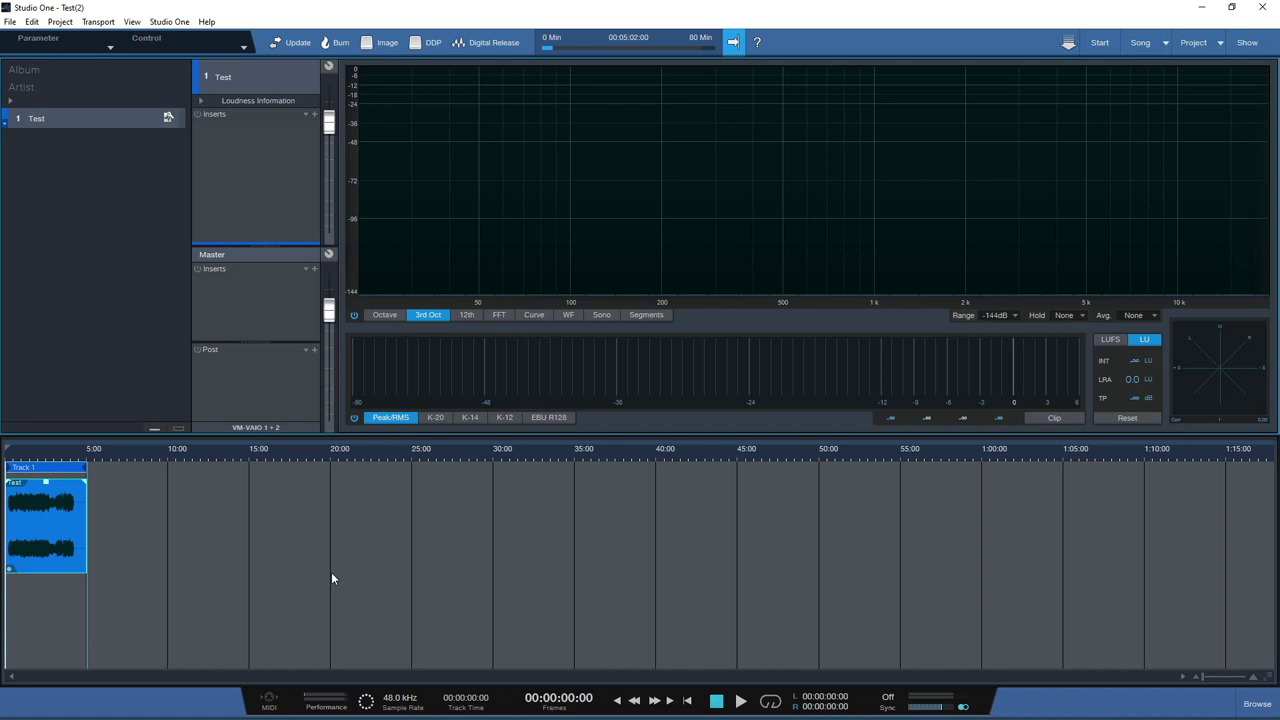
Step: Zoom to the Test clip and reopen the Test song for editing
{"action": "key", "text": "z"}
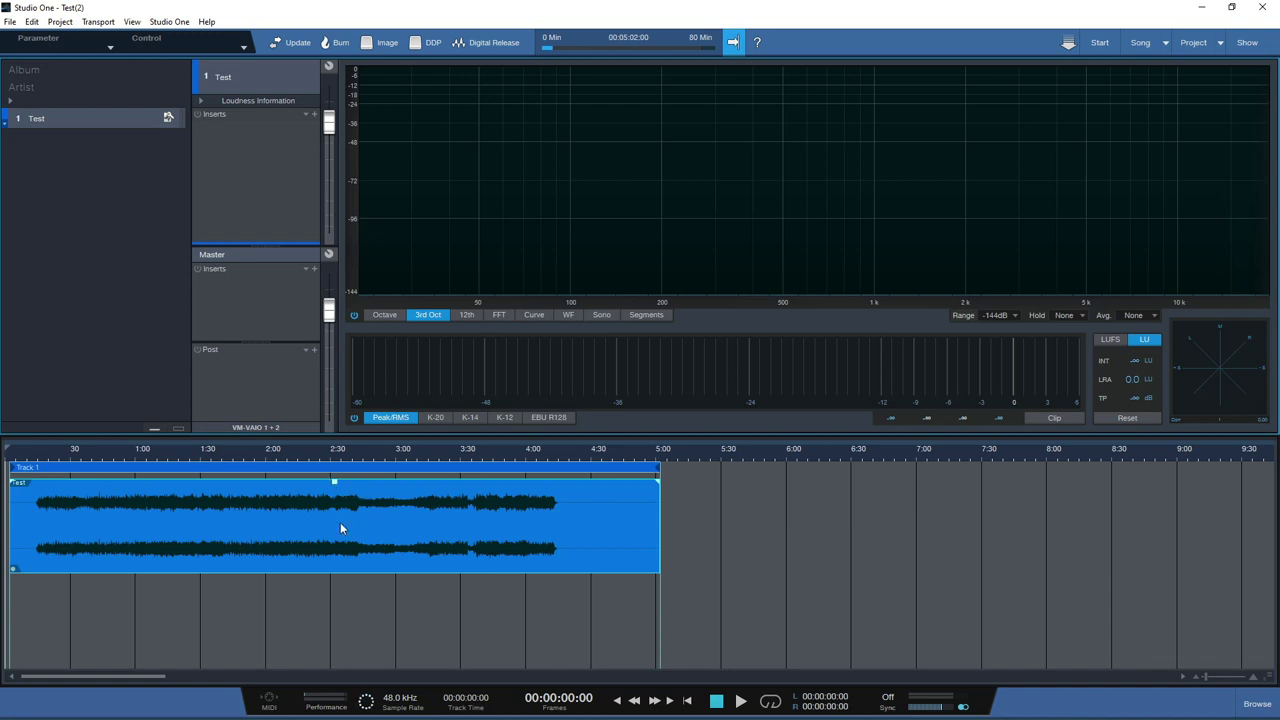
{"action": "left_click", "coordinate": [169, 118]}
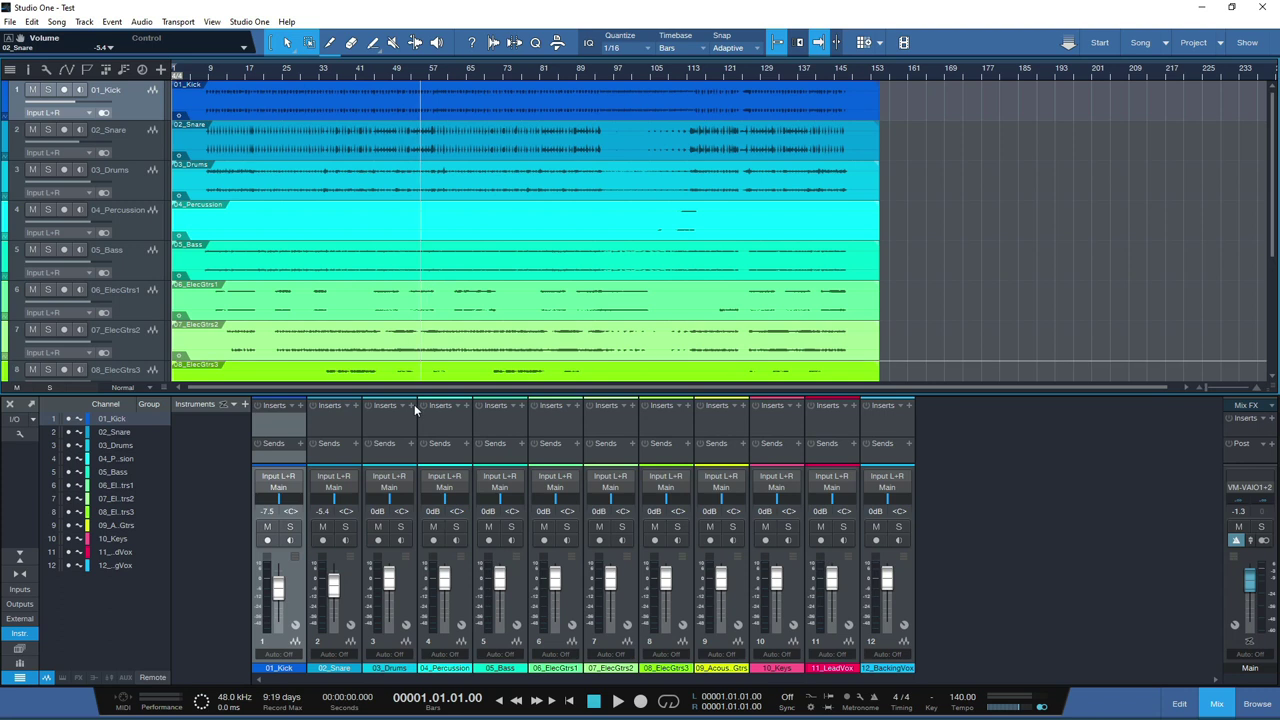
Step: Lower 01_Kick to -15.3 dB and confirm updating the Test mastering file
{"action": "left_click_drag", "start_coordinate": [279, 588], "coordinate": [278, 598]}
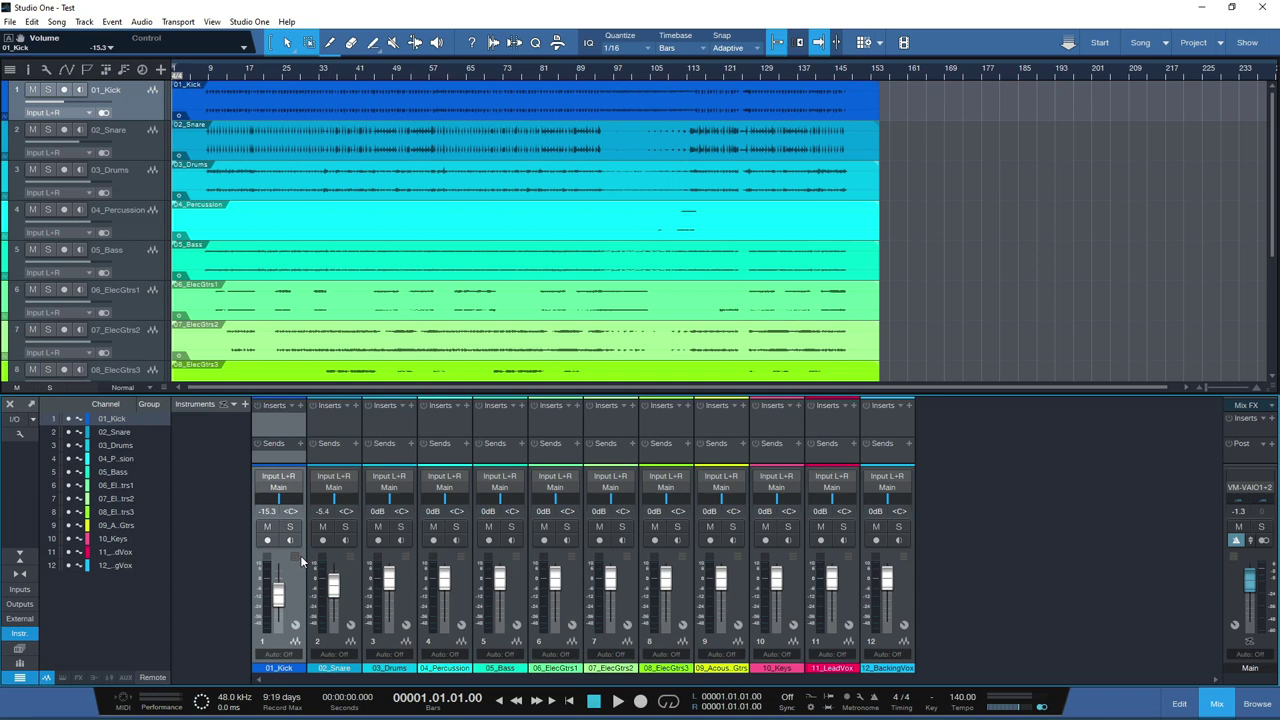
{"action": "left_click", "coordinate": [57, 22]}
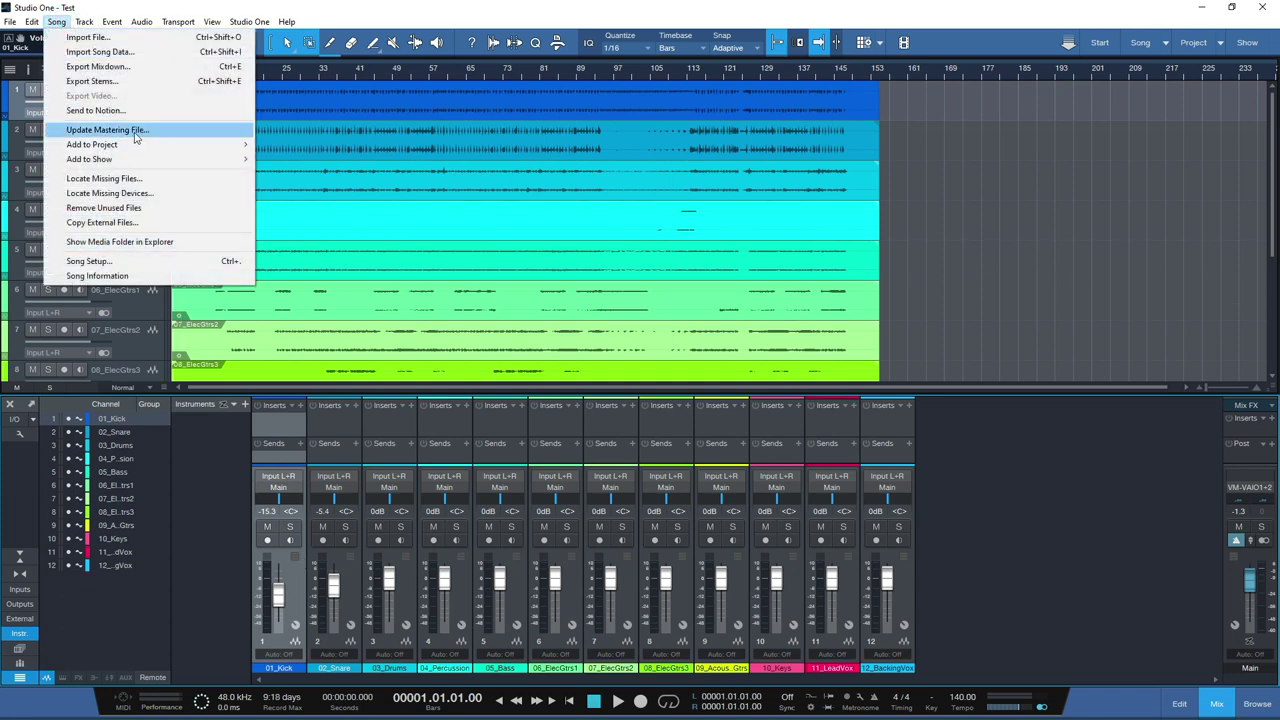
{"action": "left_click", "coordinate": [135, 131]}
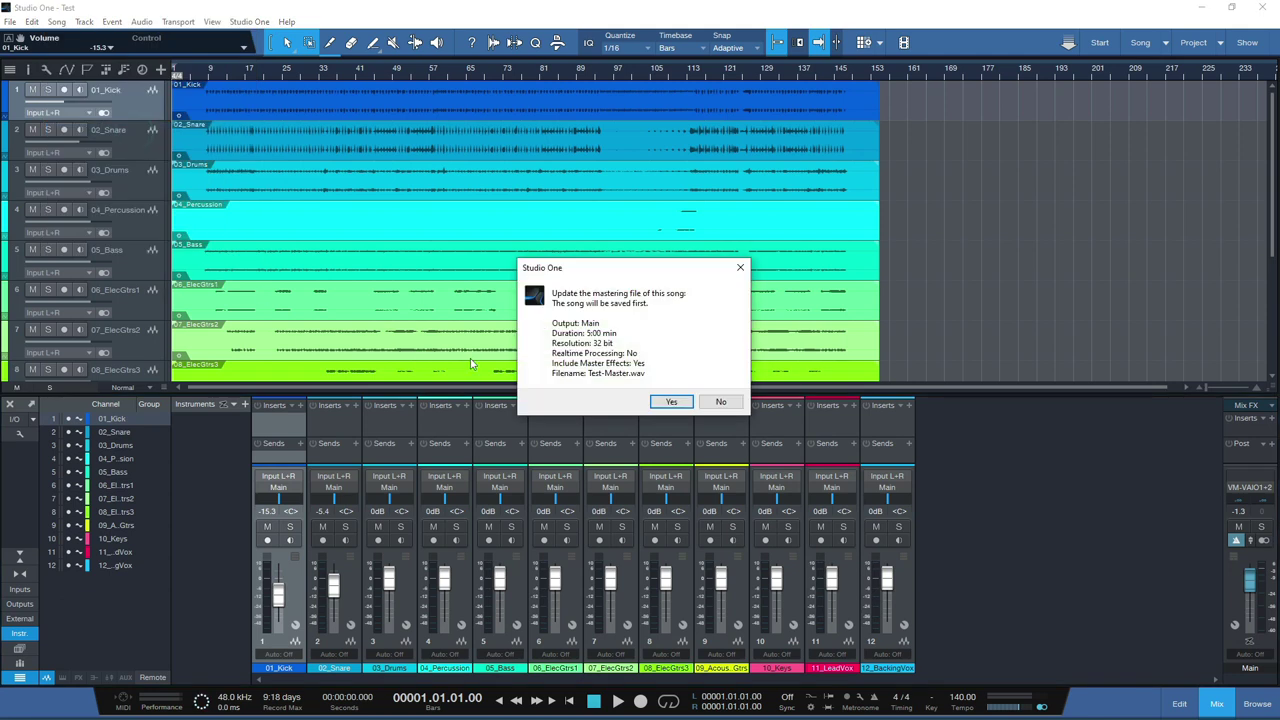
{"action": "left_click", "coordinate": [681, 404]}
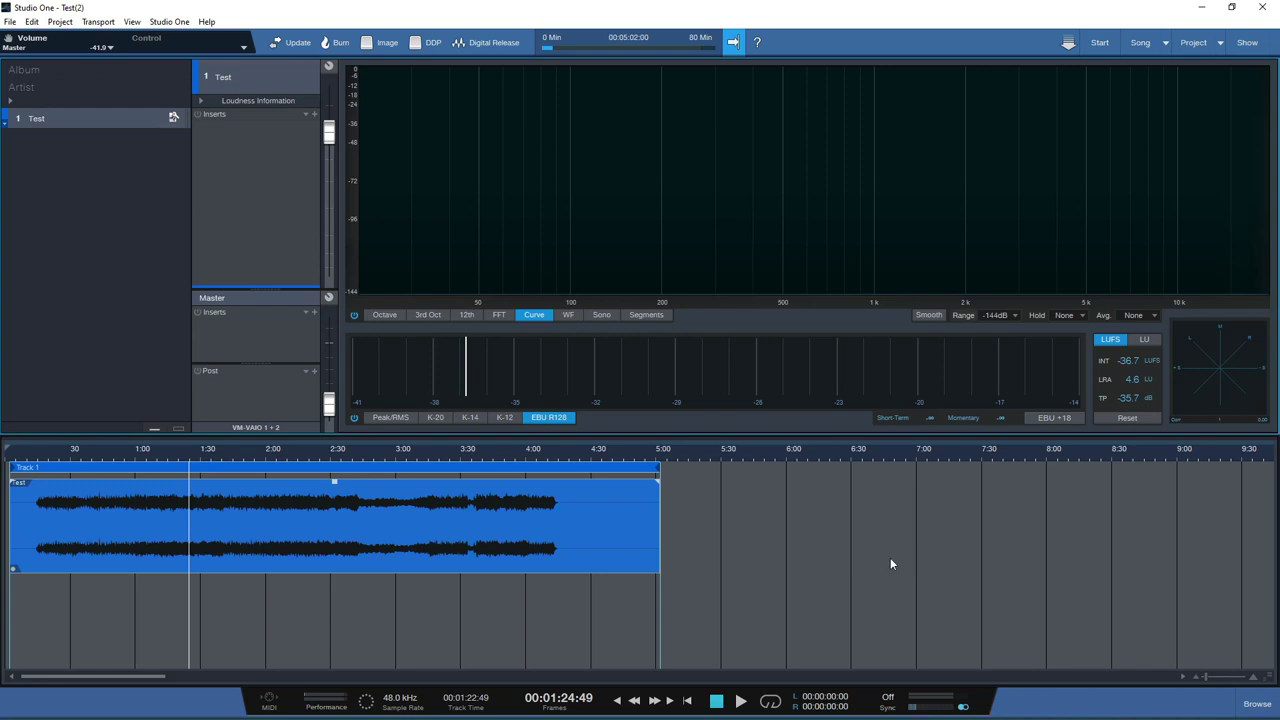
Step: Play the master and set the meter to EBU R128 with LUFS readings
{"action": "key", "text": "space"}
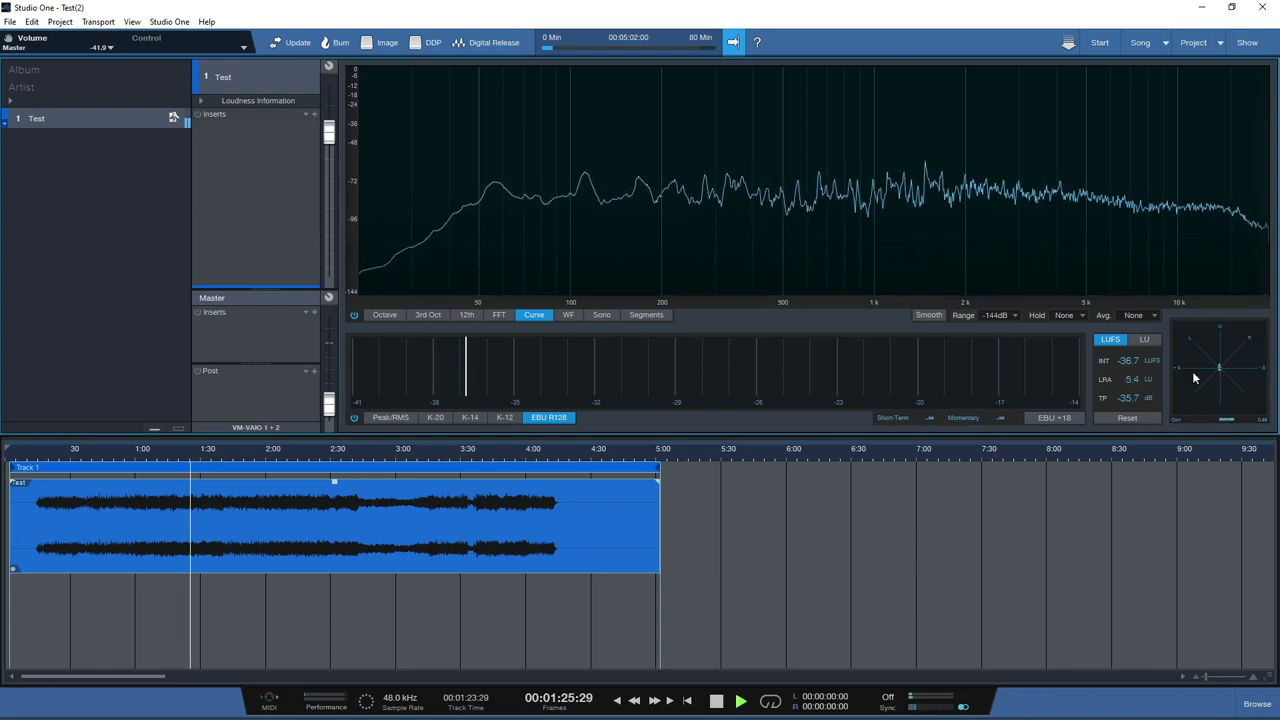
{"action": "left_click", "coordinate": [392, 419]}
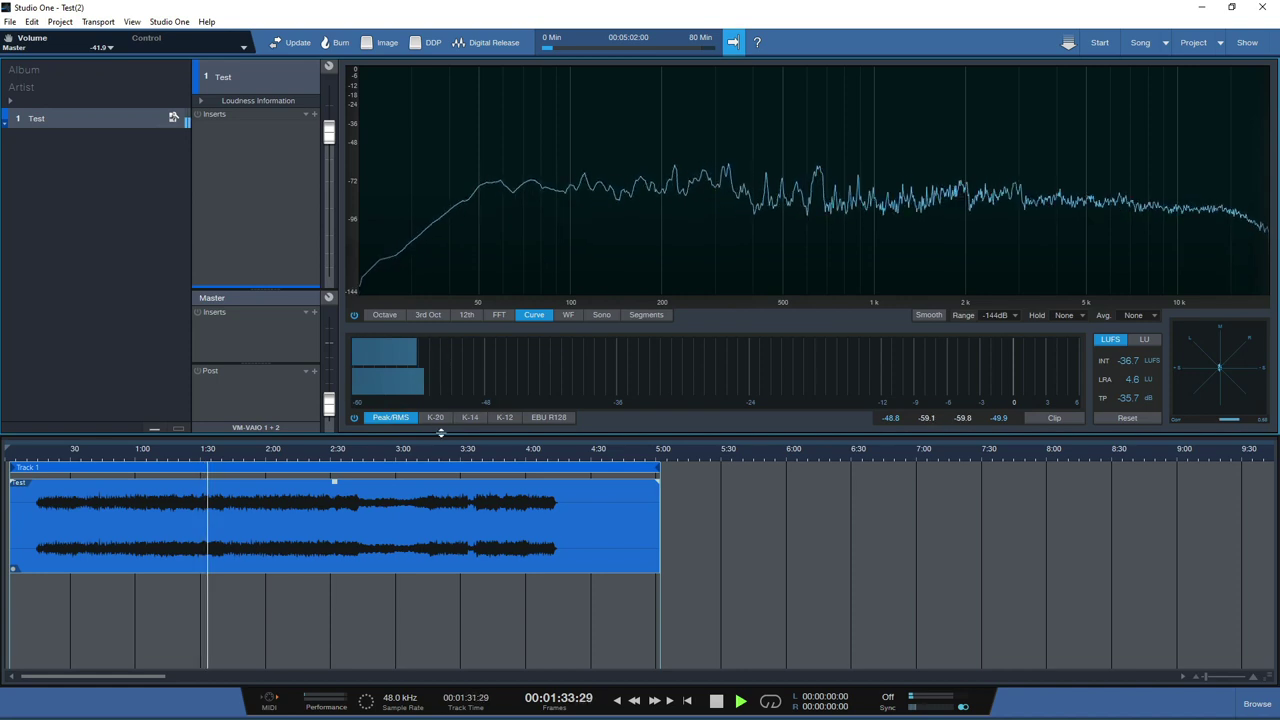
{"action": "left_click", "coordinate": [558, 417]}
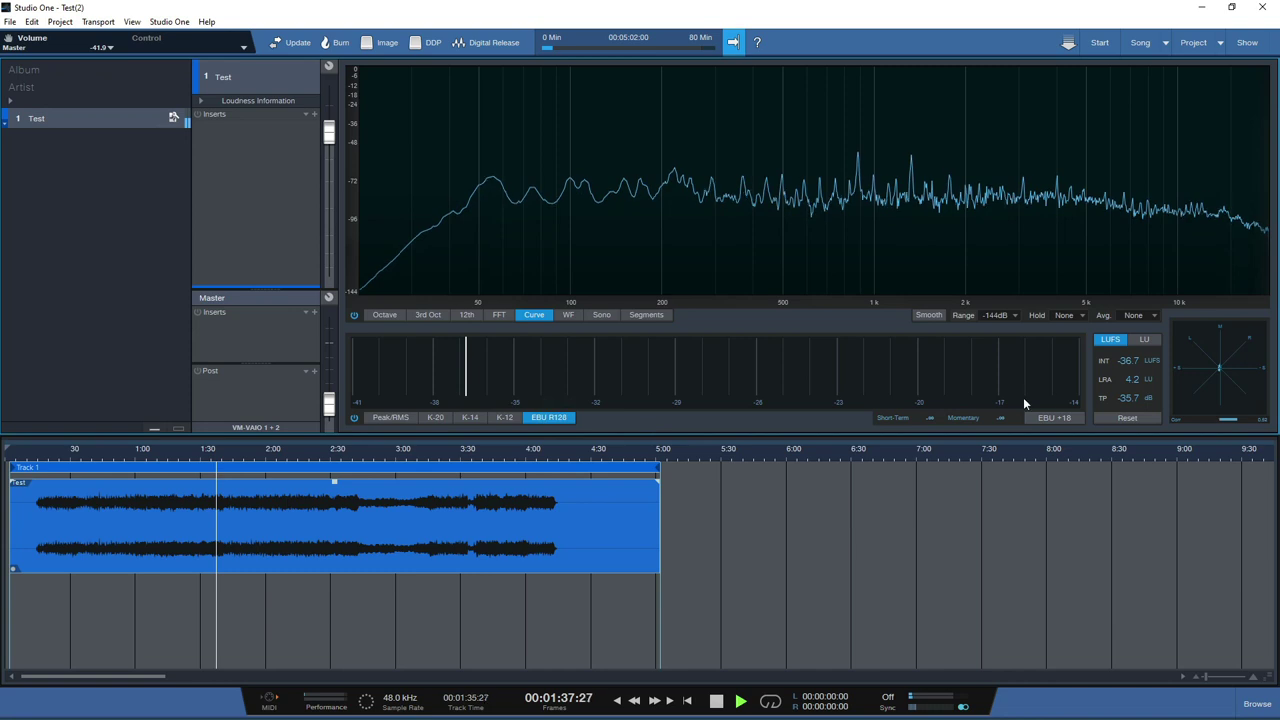
{"action": "left_click", "coordinate": [1113, 340]}
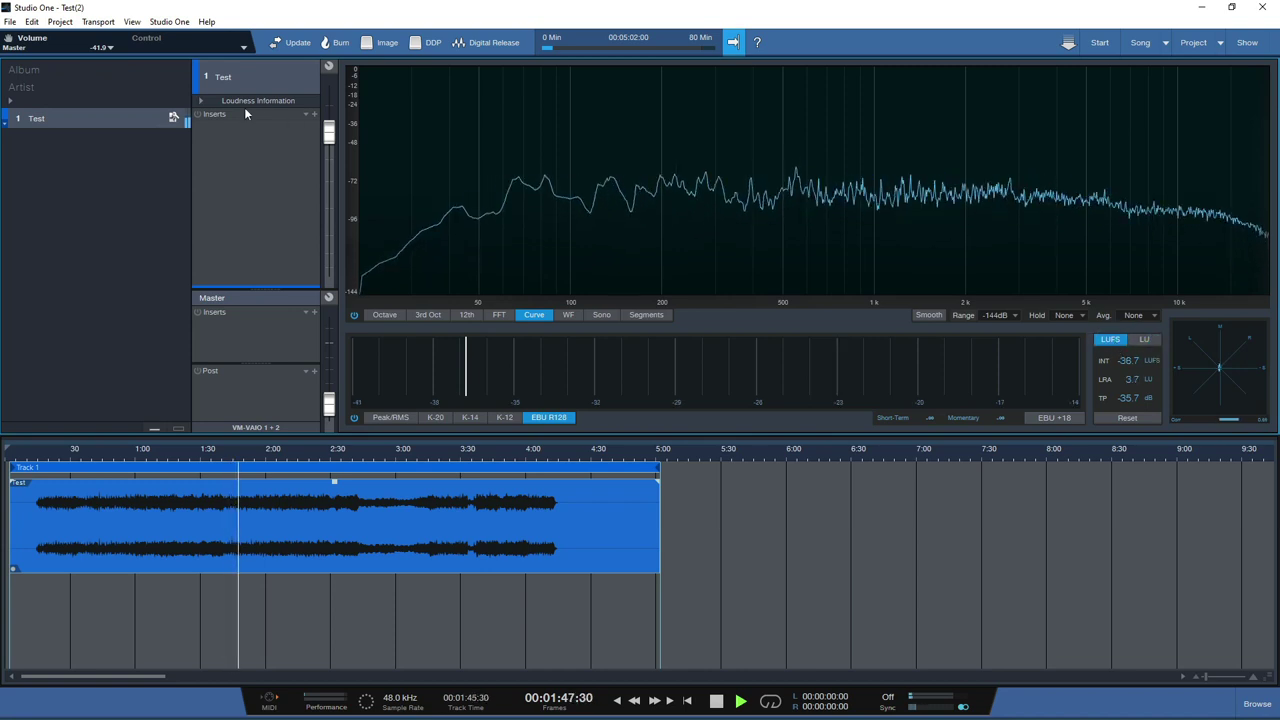
Step: Expand the Test track's Loudness Information: -20.0 LUFS, 4.7 LU, -5.4 dB true peak
{"action": "left_click", "coordinate": [203, 101]}
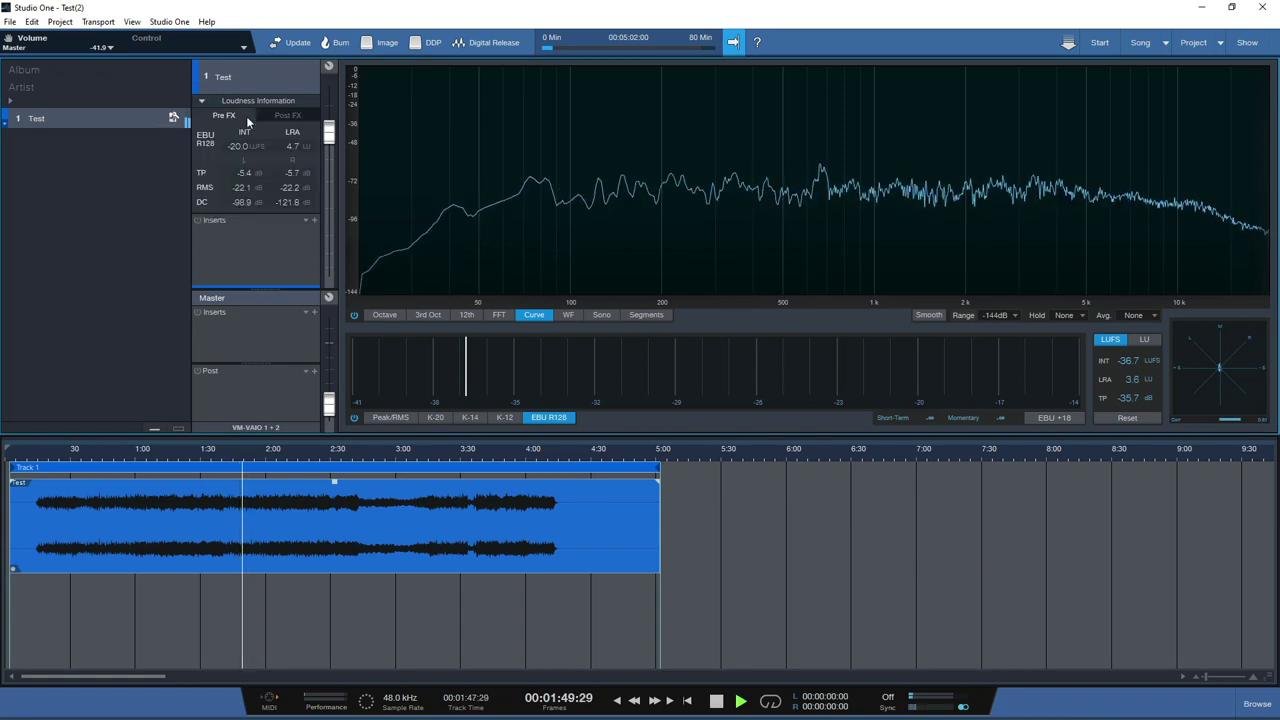